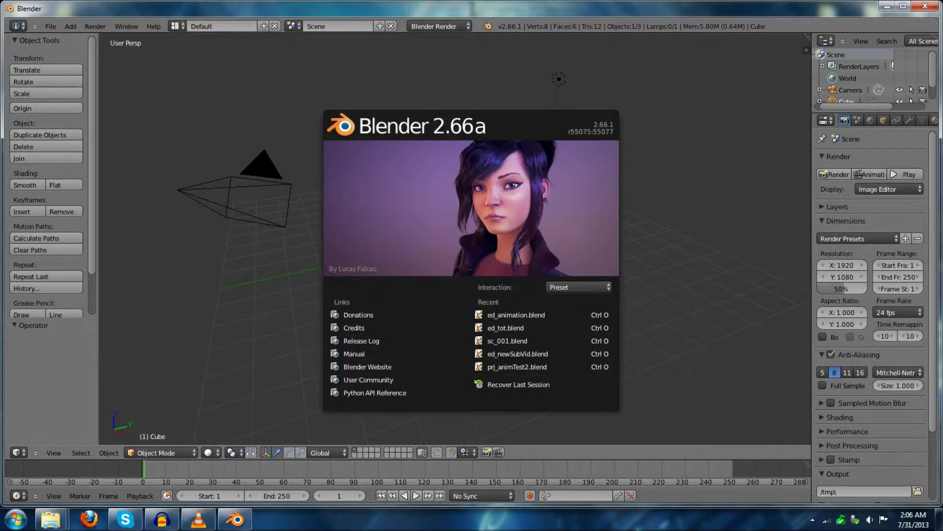
# Dismiss the splash screen and switch the 3D view to the top view with the whole grid in sight
pyautogui.press('Escape')
pyautogui.scroll(-4, 455, 239)
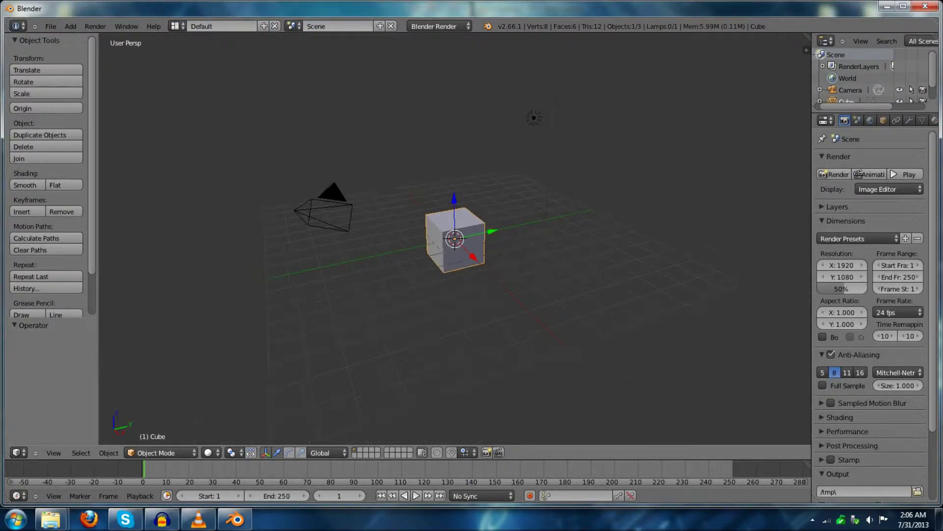
pyautogui.moveTo(408, 236); pyautogui.dragTo(511, 258, button='middle')
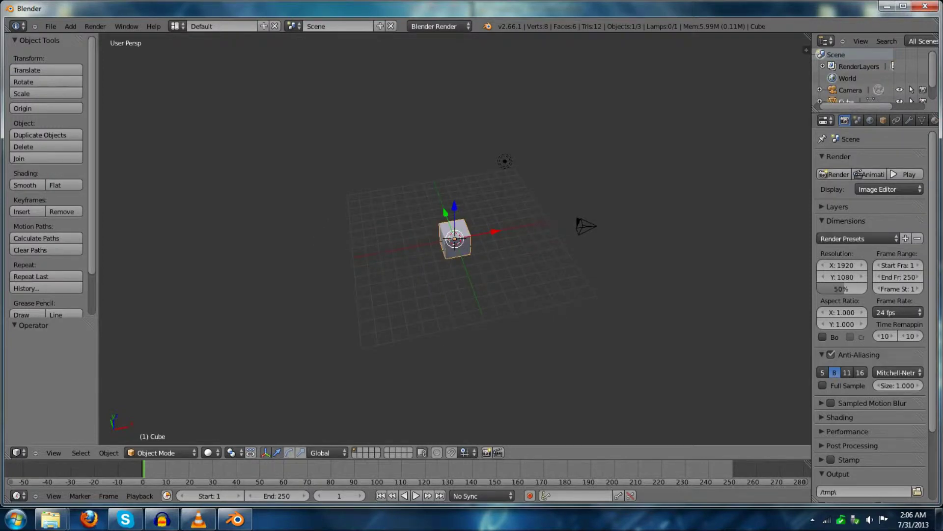
pyautogui.press('KP_7')
pyautogui.scroll(-3, 455, 239)
pyautogui.scroll(4, 454, 239)
pyautogui.scroll(-5, 454, 239)
pyautogui.scroll(8, 454, 238)
pyautogui.scroll(-4, 454, 238)
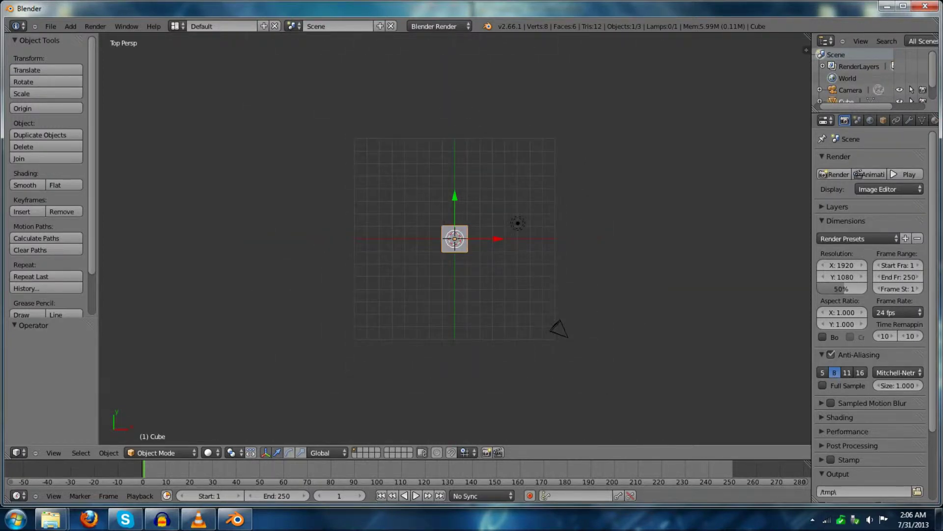
# Delete all default objects from the scene, including the cube, lamp and camera
pyautogui.press('a')
pyautogui.press('a')
pyautogui.press('x')
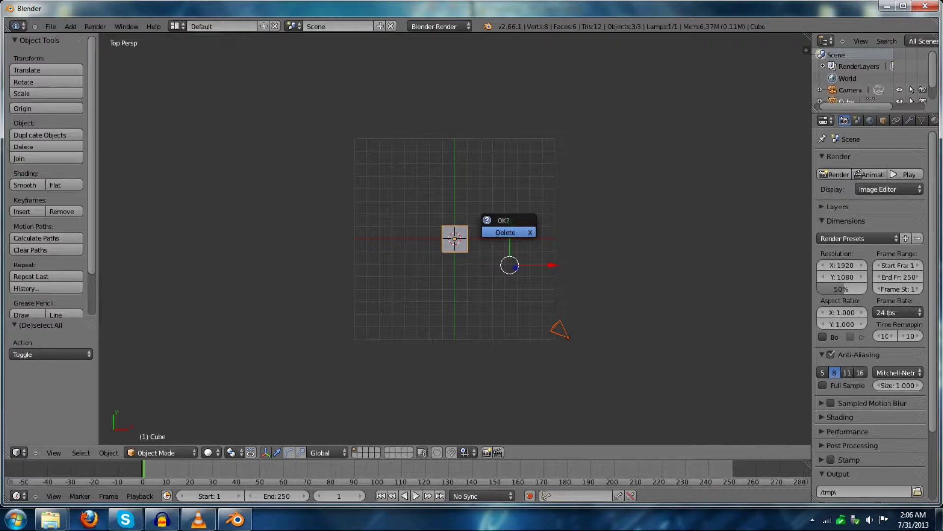
pyautogui.press('Return')
pyautogui.scroll(2, 455, 238)
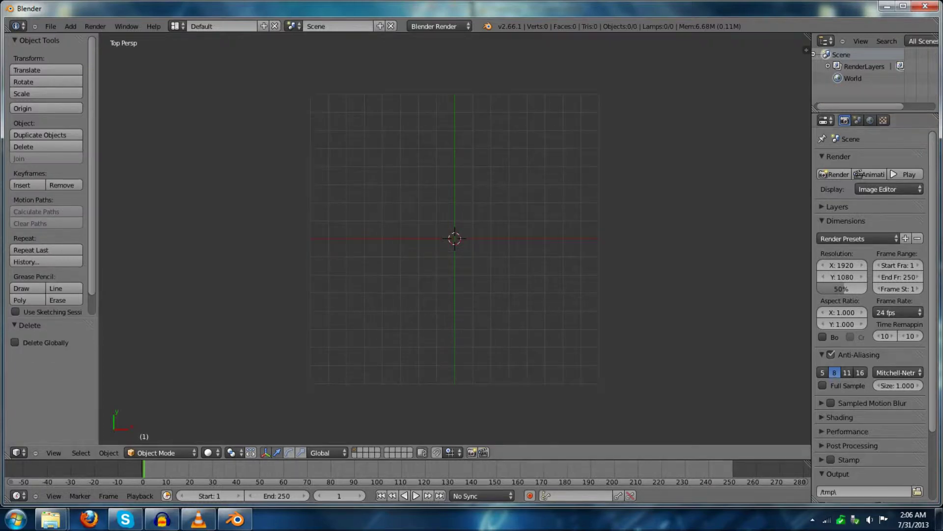
# Widen the properties editor to about half the window and collapse the Render section
pyautogui.moveTo(813, 245); pyautogui.dragTo(524, 245)
pyautogui.click(535, 156)
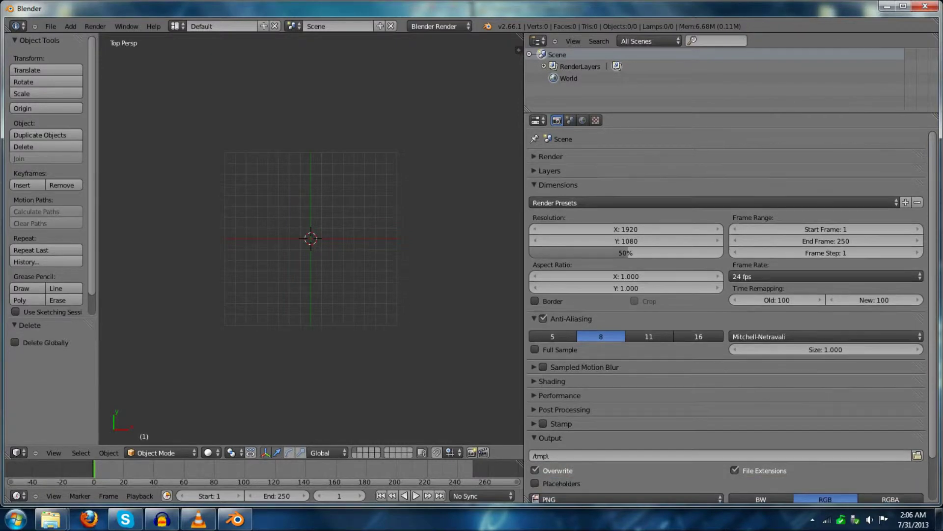
pyautogui.click(535, 157)
pyautogui.click(535, 156)
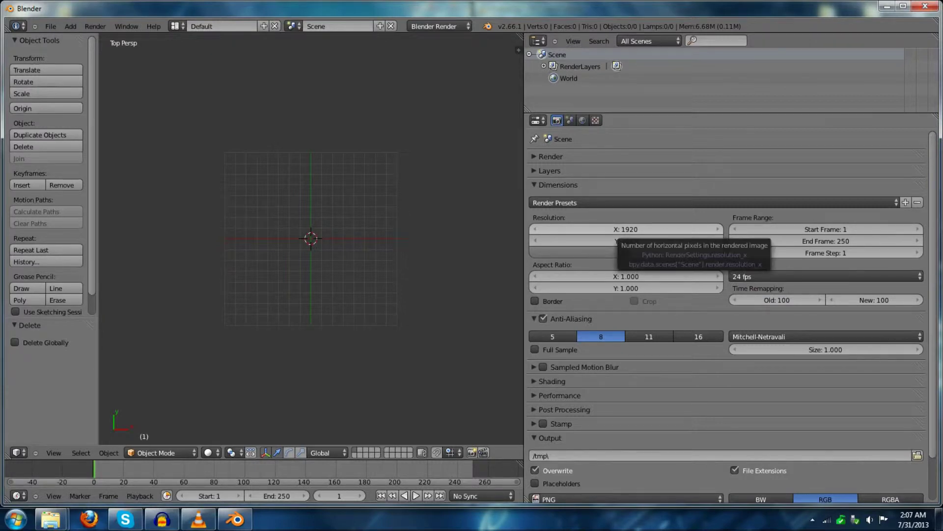
# Set the render resolution percentage to 100% and maximize the Blender window
pyautogui.moveTo(626, 253); pyautogui.dragTo(725, 253)
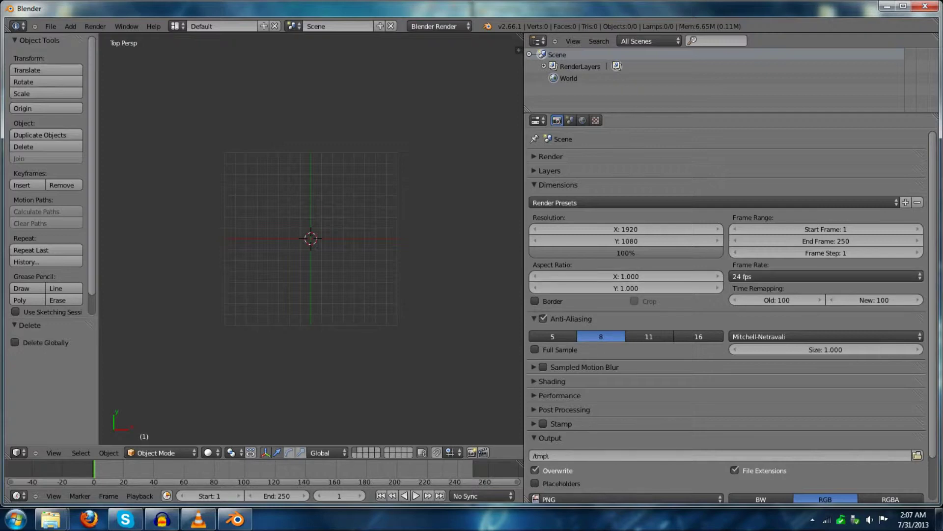
pyautogui.click(198, 519)
pyautogui.click(199, 519)
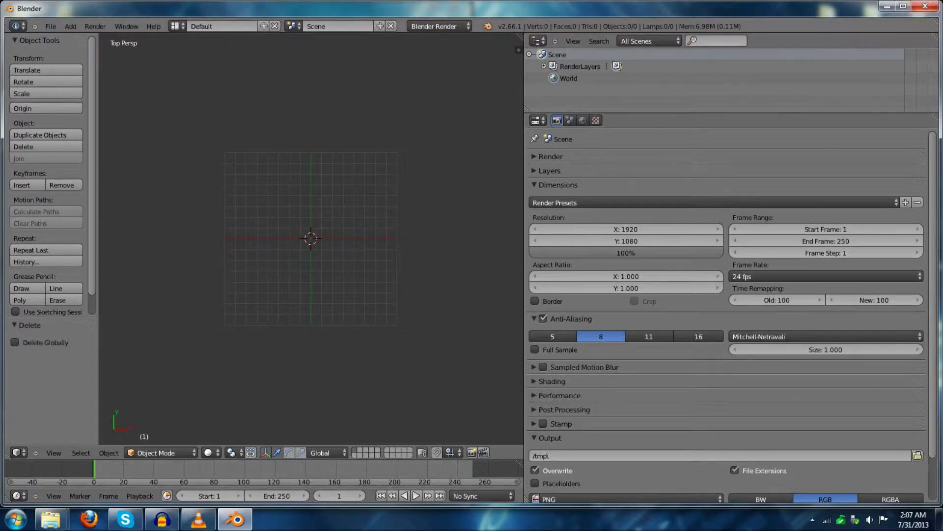
pyautogui.click(903, 6)
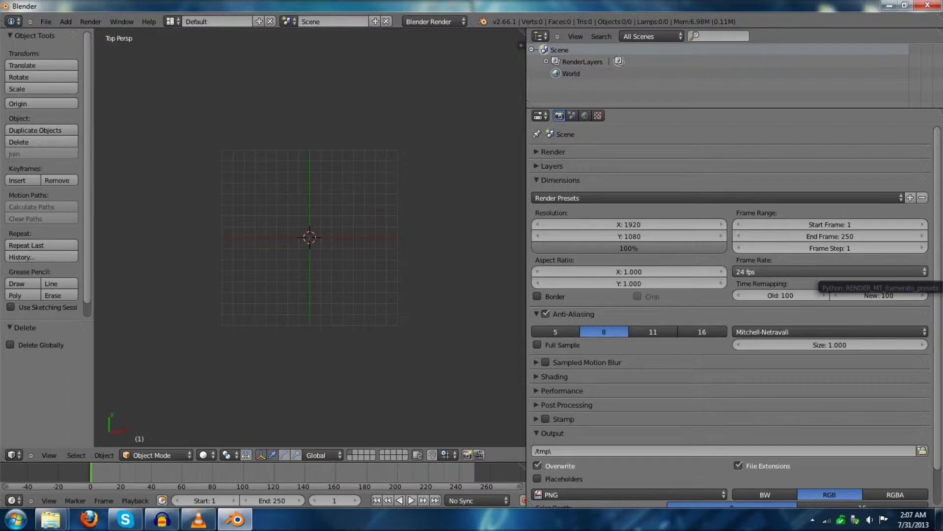
# Choose 24 fps as the render frame rate and collapse the Dimensions section
pyautogui.click(826, 272)
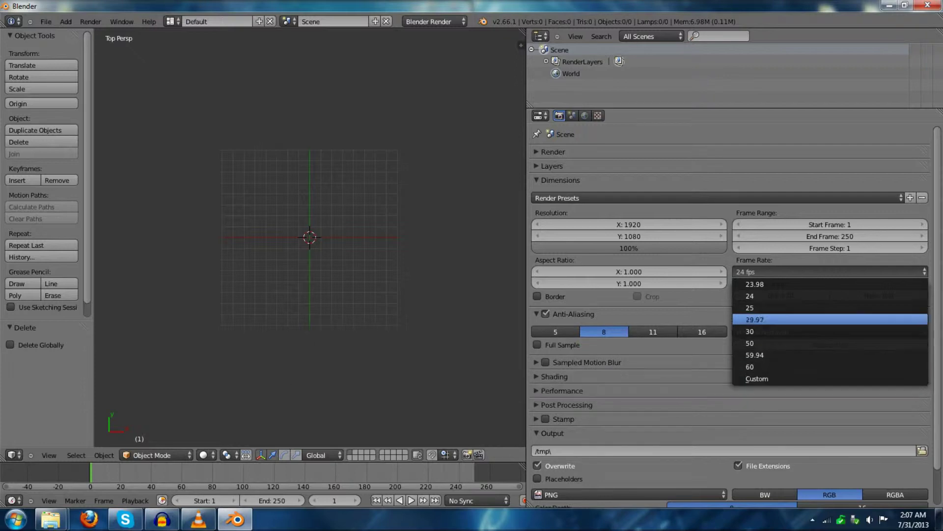
pyautogui.click(786, 296)
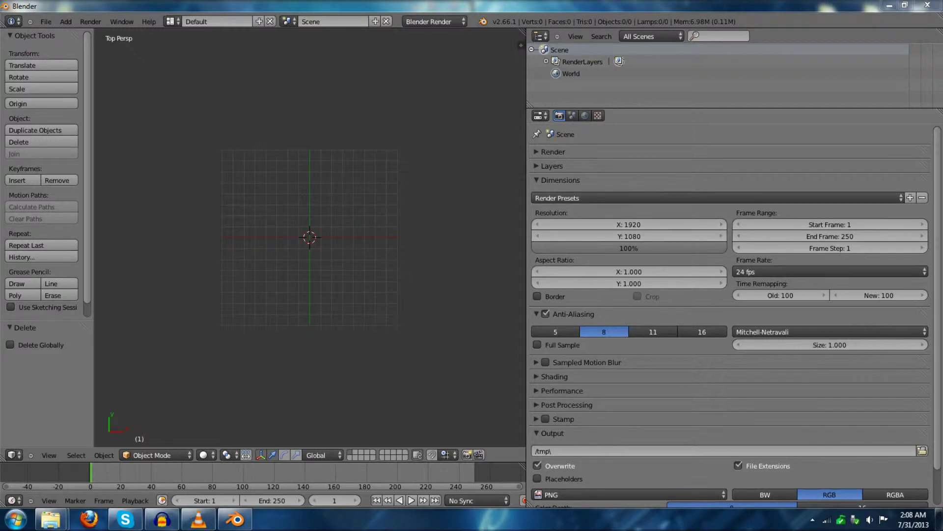
pyautogui.click(537, 181)
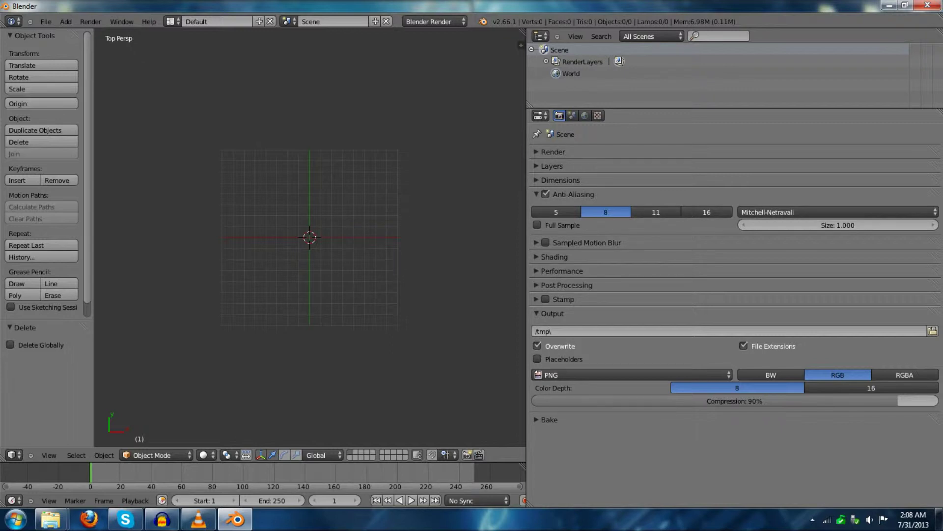
# Turn anti-aliasing off and back on, and leave its section collapsed
pyautogui.click(546, 194)
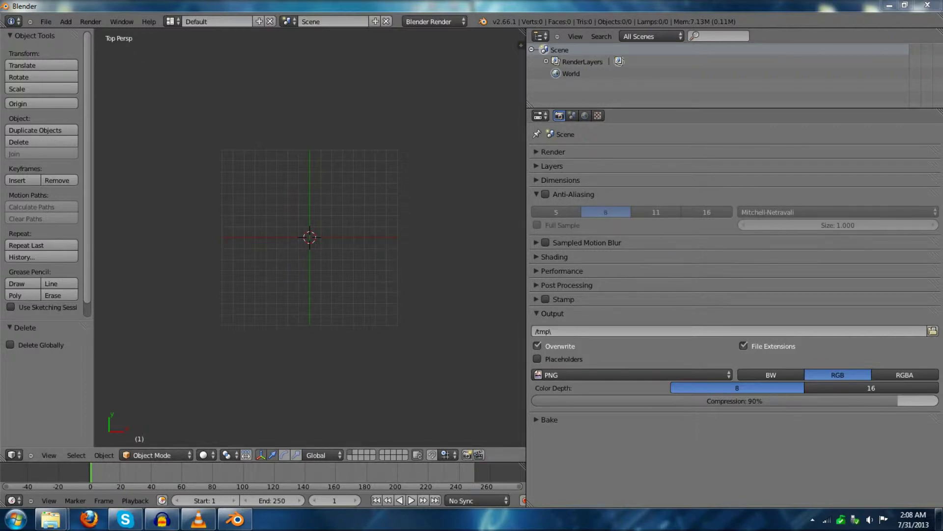
pyautogui.moveTo(309, 237)
pyautogui.mouseDown(button='middle')
pyautogui.moveTo(368, 228)
pyautogui.moveTo(321, 215)
pyautogui.moveTo(294, 220)
pyautogui.moveTo(290, 201)
pyautogui.moveTo(317, 183)
pyautogui.moveTo(318, 246)
pyautogui.mouseUp(button='middle')
pyautogui.scroll(6, 368, 228)
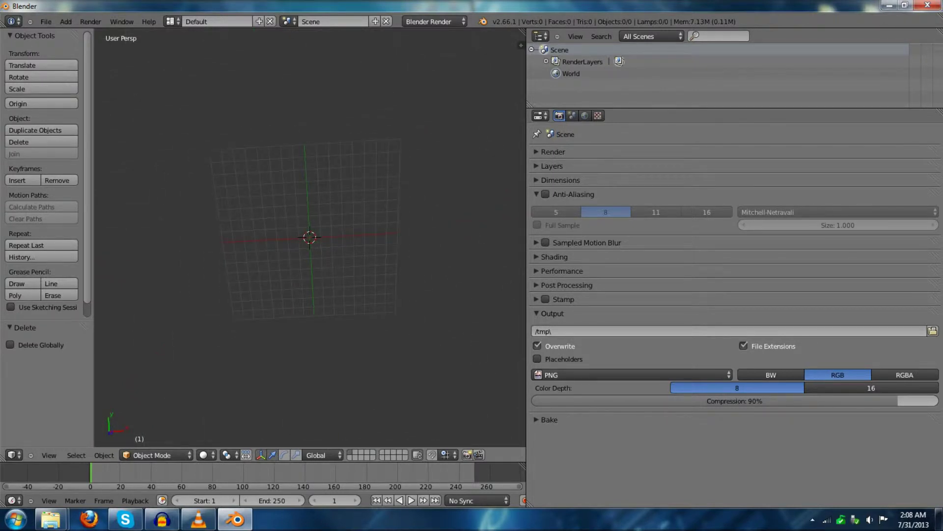
pyautogui.press('KP_7')
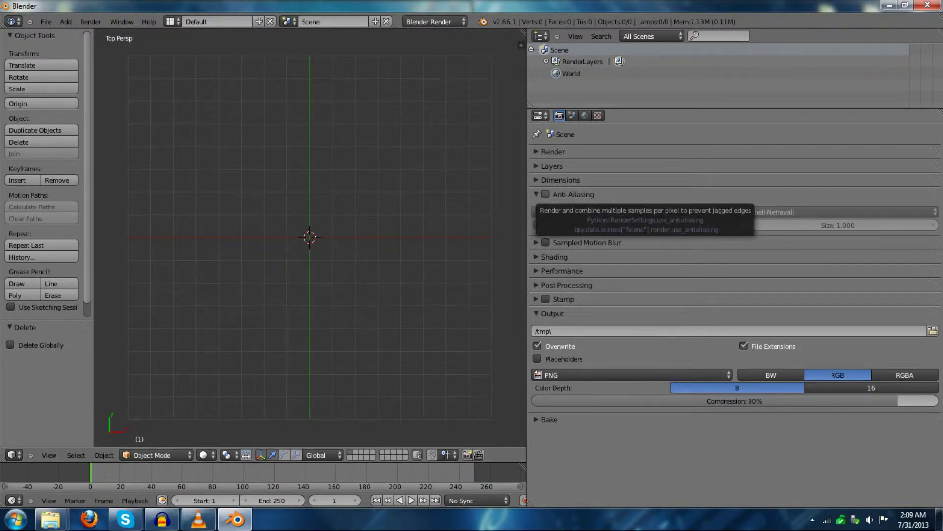
pyautogui.scroll(-4, 310, 238)
pyautogui.scroll(2, 309, 237)
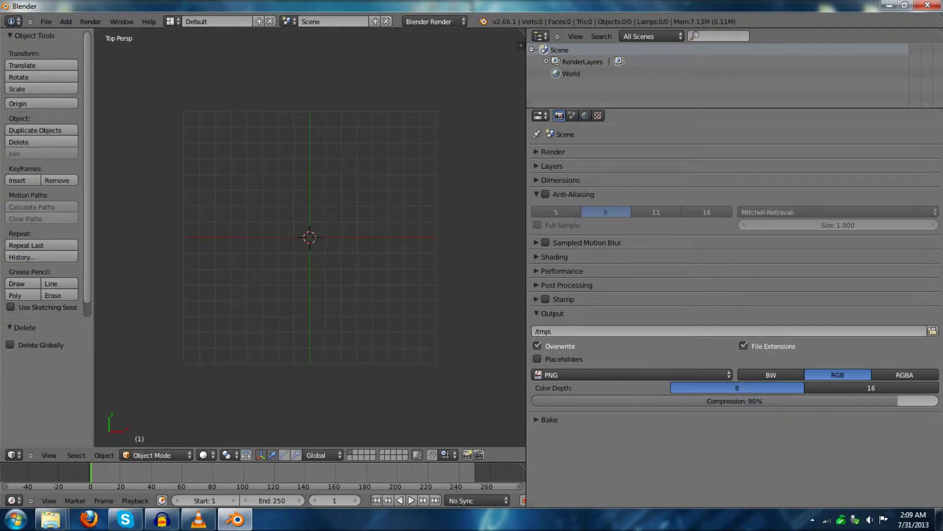
pyautogui.click(537, 195)
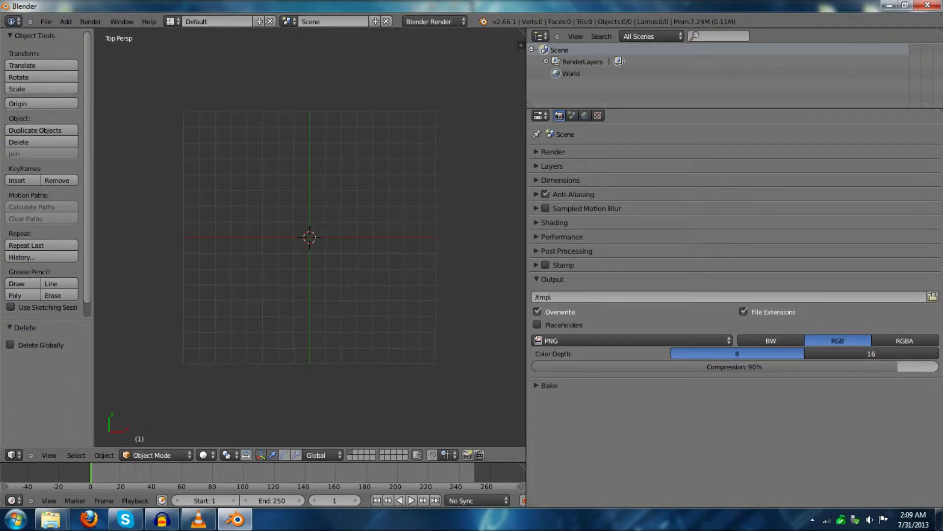
pyautogui.click(537, 194)
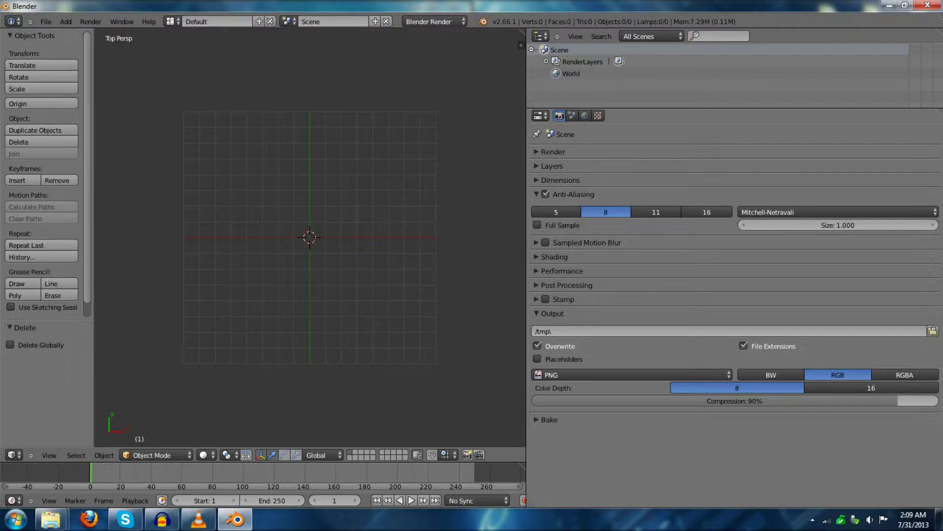
pyautogui.click(536, 194)
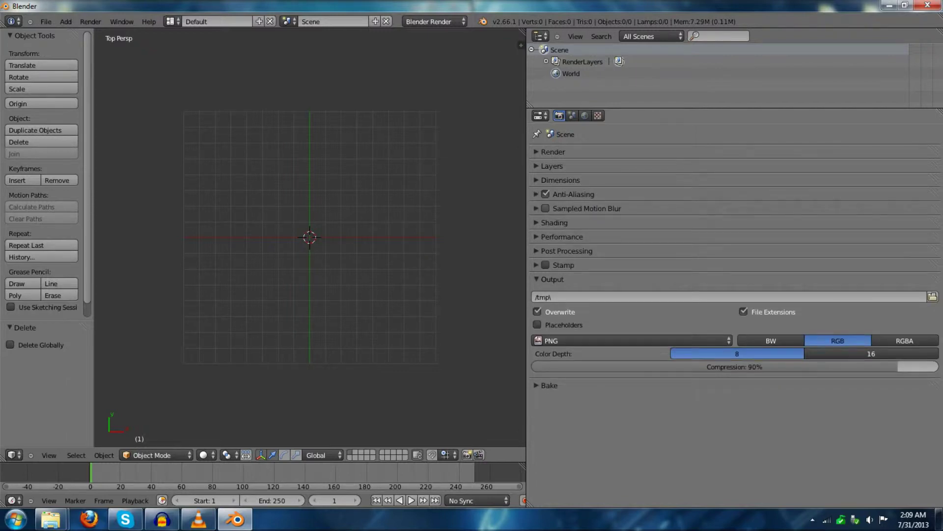
# Examine the Sampled Motion Blur, Shading, Performance and Post Processing render settings, collapsing each section again
pyautogui.click(536, 209)
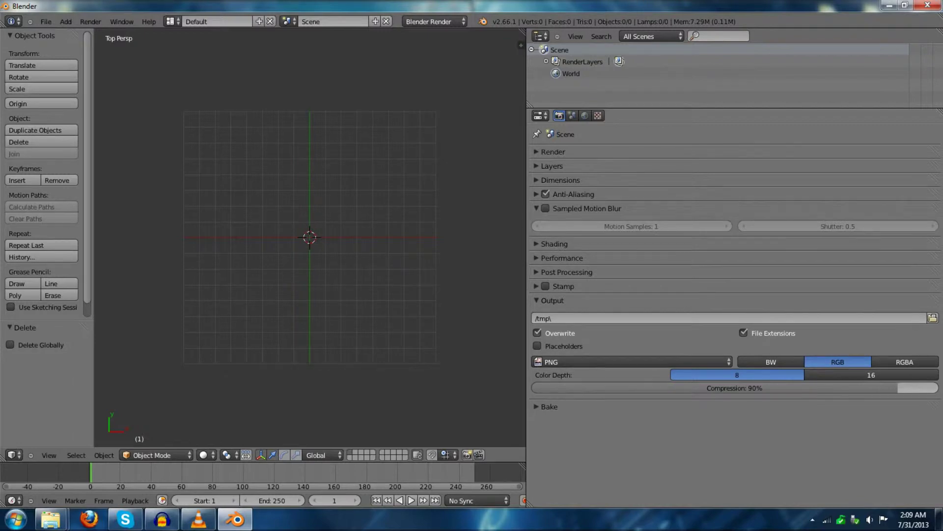
pyautogui.click(540, 208)
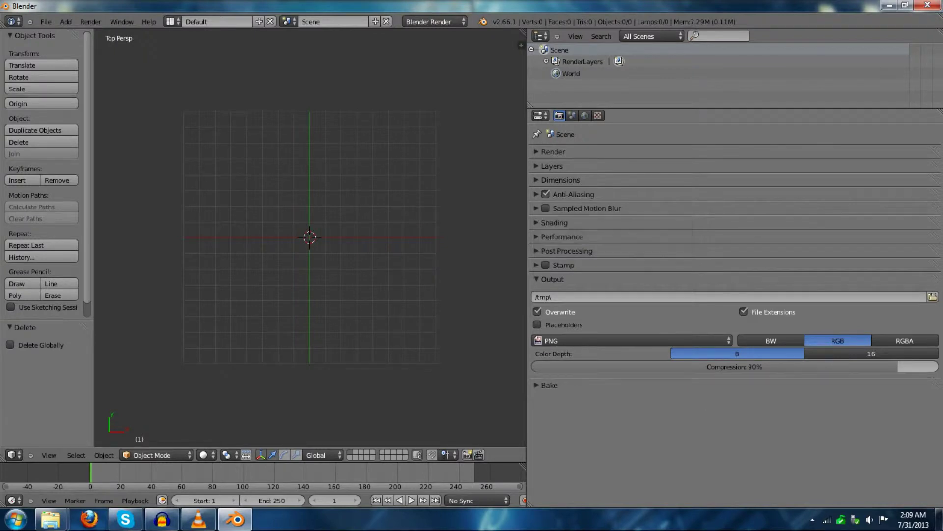
pyautogui.click(545, 223)
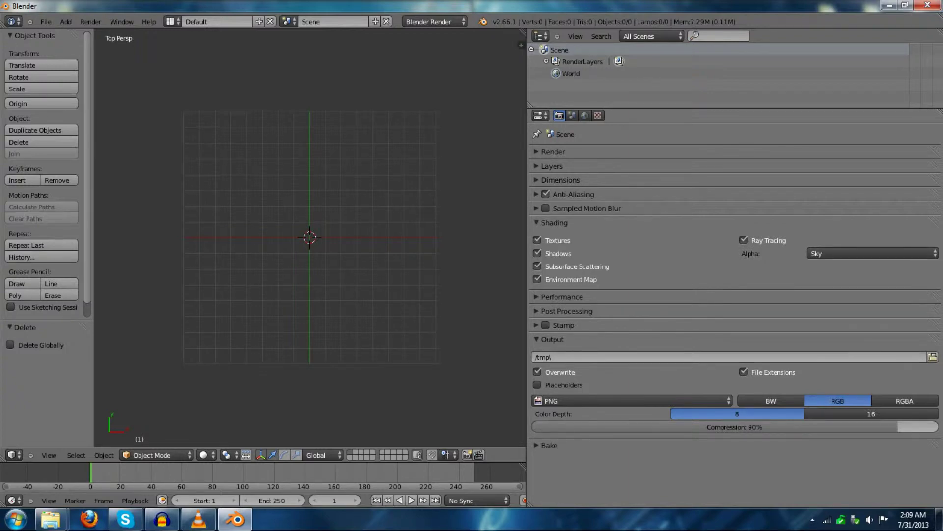
pyautogui.click(545, 222)
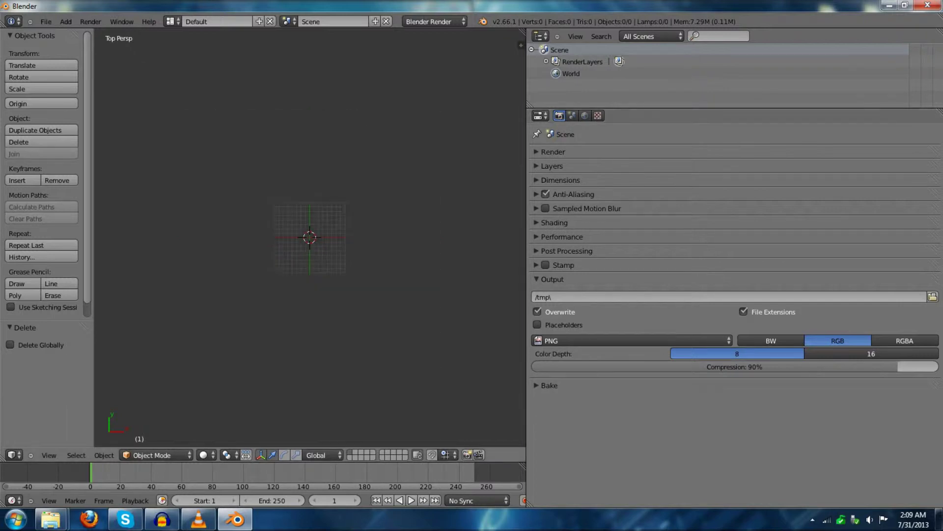
pyautogui.scroll(3, 310, 238)
pyautogui.moveTo(309, 237); pyautogui.dragTo(326, 209, button='middle')
pyautogui.press('KP_7')
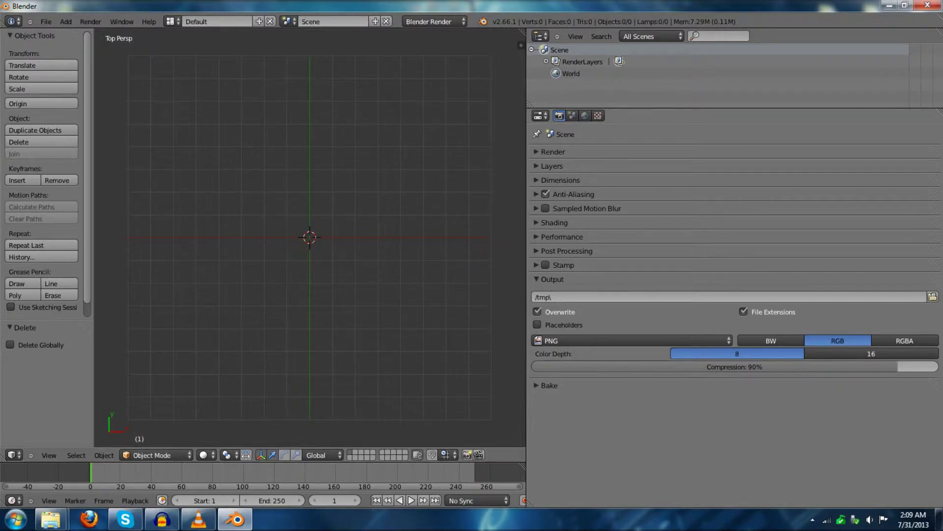
pyautogui.click(562, 237)
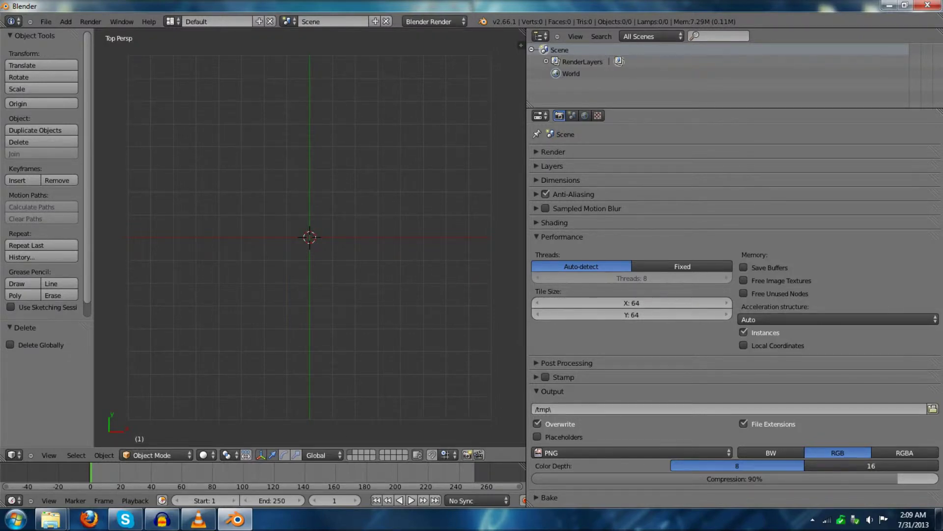
pyautogui.click(562, 237)
pyautogui.click(567, 251)
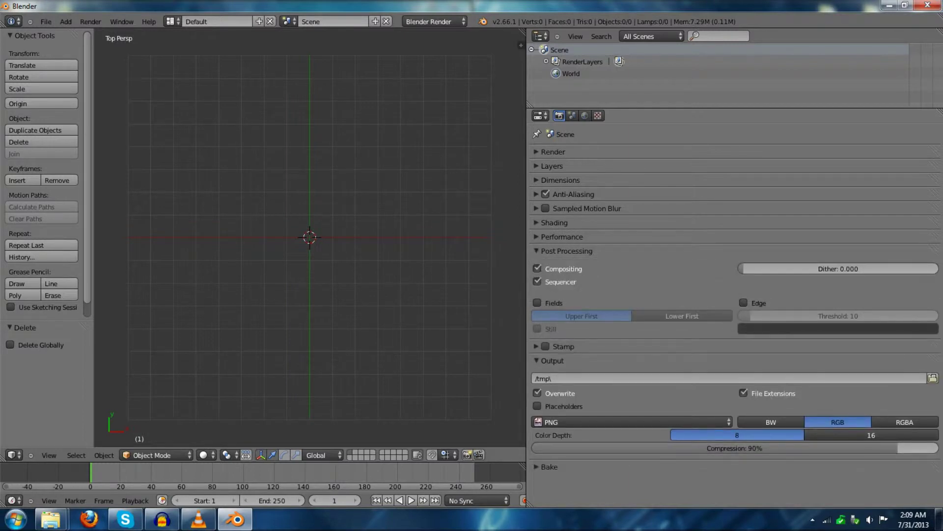
pyautogui.click(567, 251)
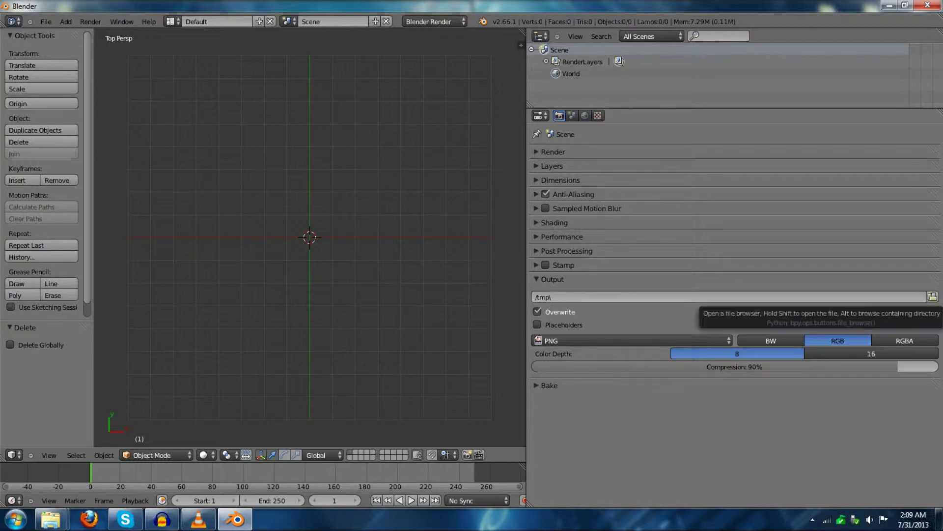
# Examine the render output folder in the file browser and the output path setting without changing them
pyautogui.click(933, 297)
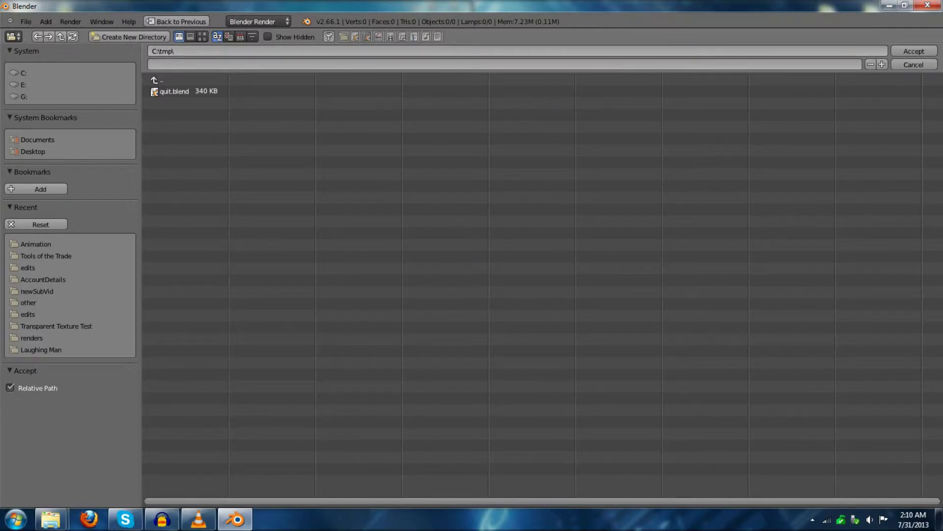
pyautogui.click(914, 64)
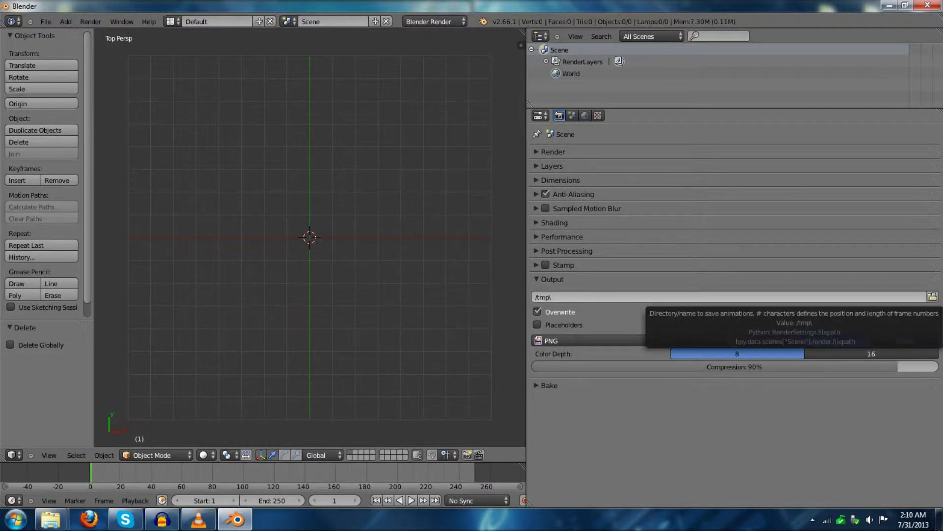
pyautogui.click(730, 296)
pyautogui.click(729, 297)
pyautogui.press('Return')
pyautogui.click(553, 279)
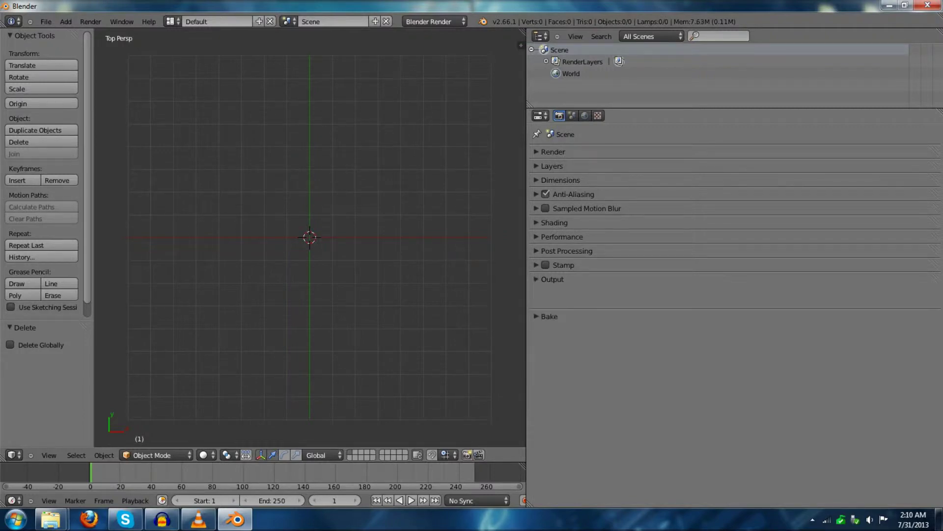
pyautogui.click(552, 279)
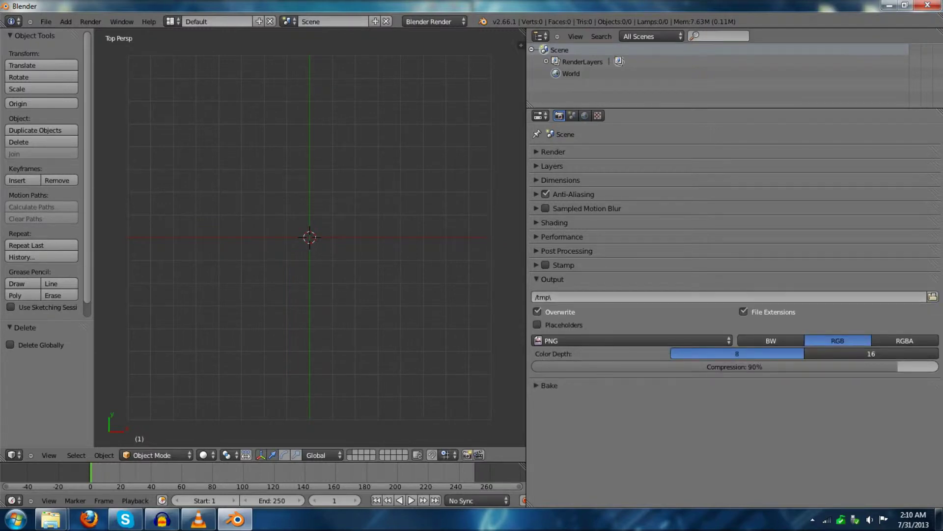
# Open the Local Disk (C:) in Windows Explorer
pyautogui.press('super')
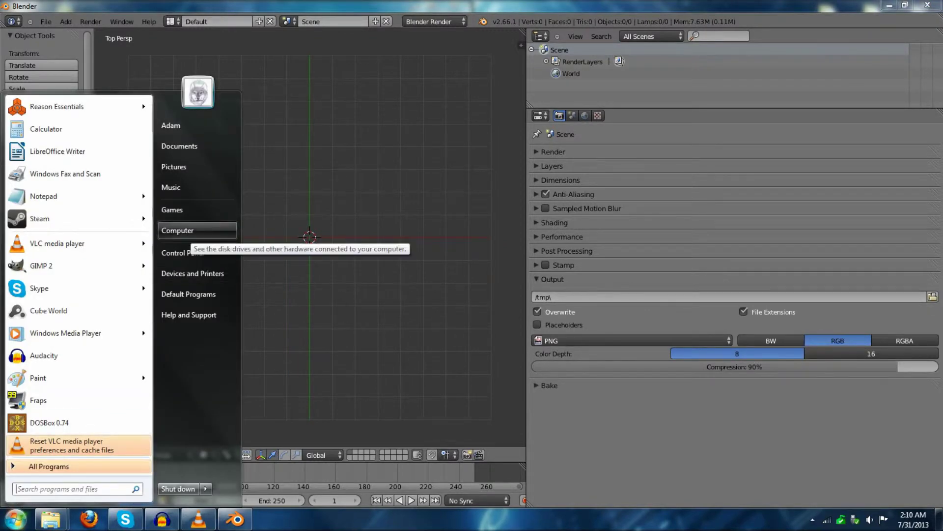
pyautogui.press('Return')
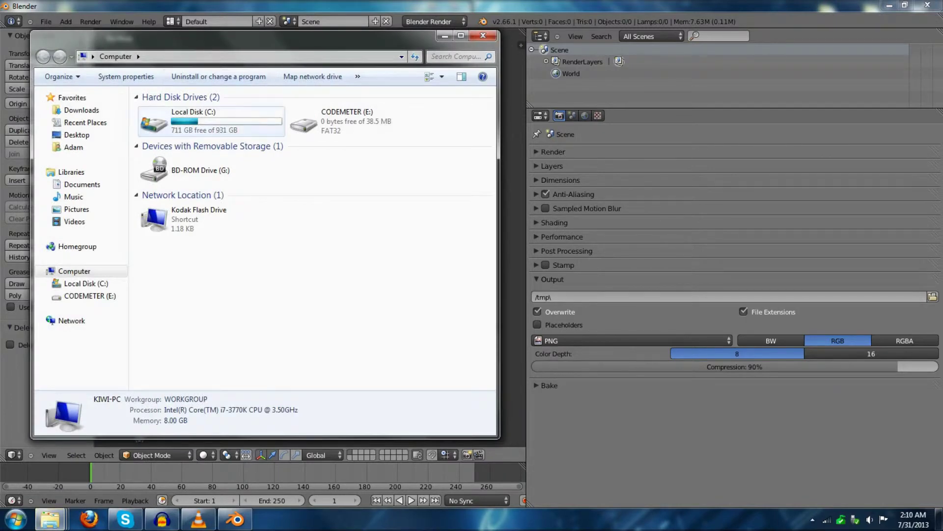
pyautogui.doubleClick(207, 122)
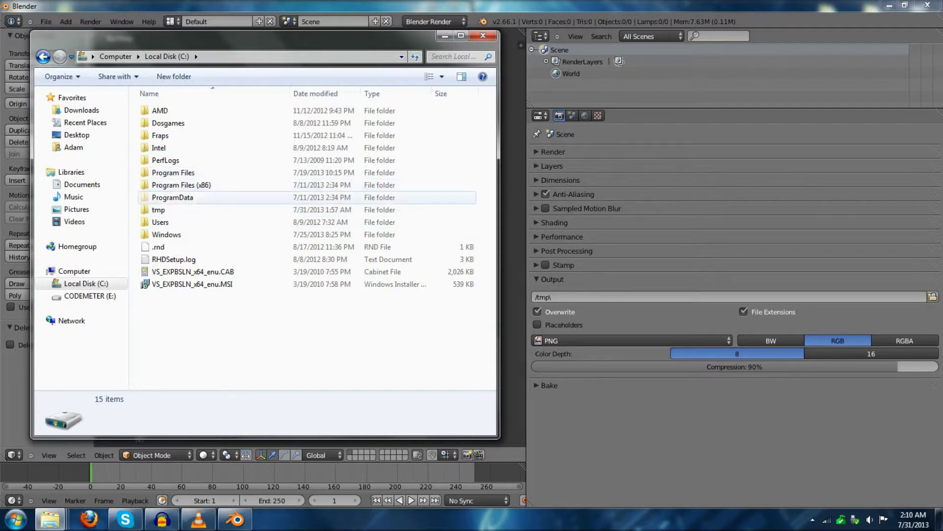
# Examine the tmp folder on the C: drive and close the Windows Explorer window
pyautogui.click(170, 210)
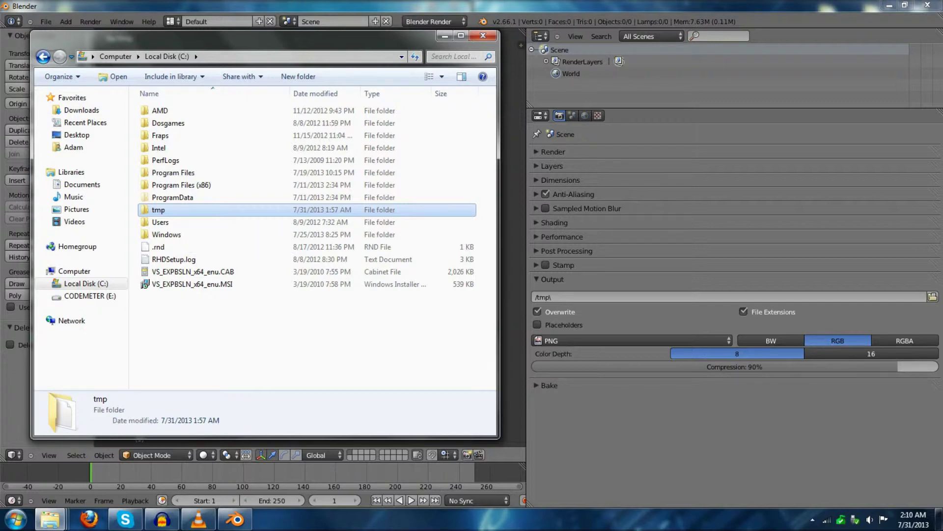
pyautogui.doubleClick(170, 210)
pyautogui.click(167, 57)
pyautogui.click(483, 36)
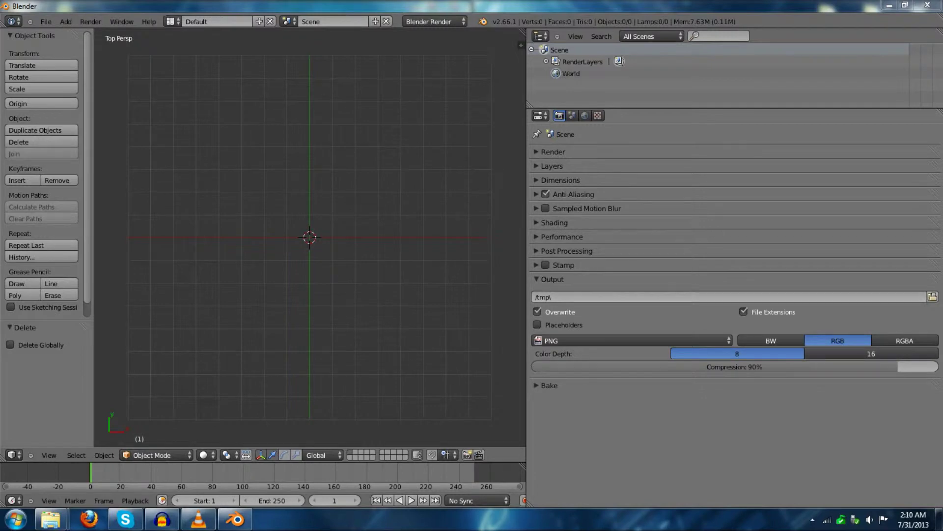
# Browse for the render output location to the Animation folder inside Grad. Project on the Desktop
pyautogui.click(932, 297)
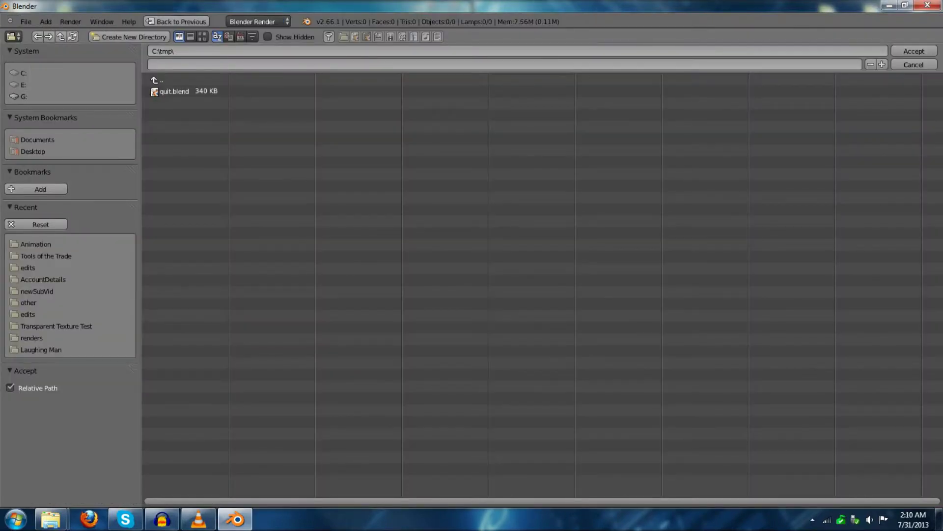
pyautogui.click(33, 152)
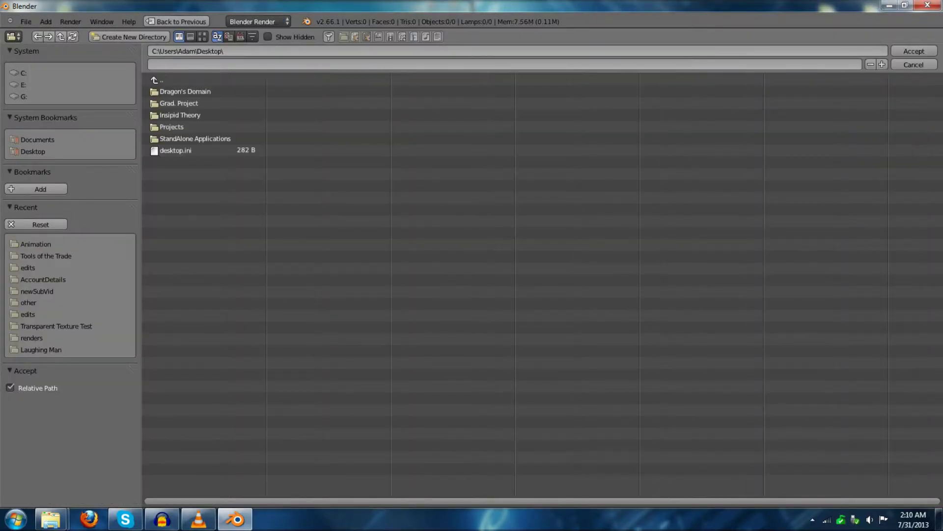
pyautogui.click(177, 103)
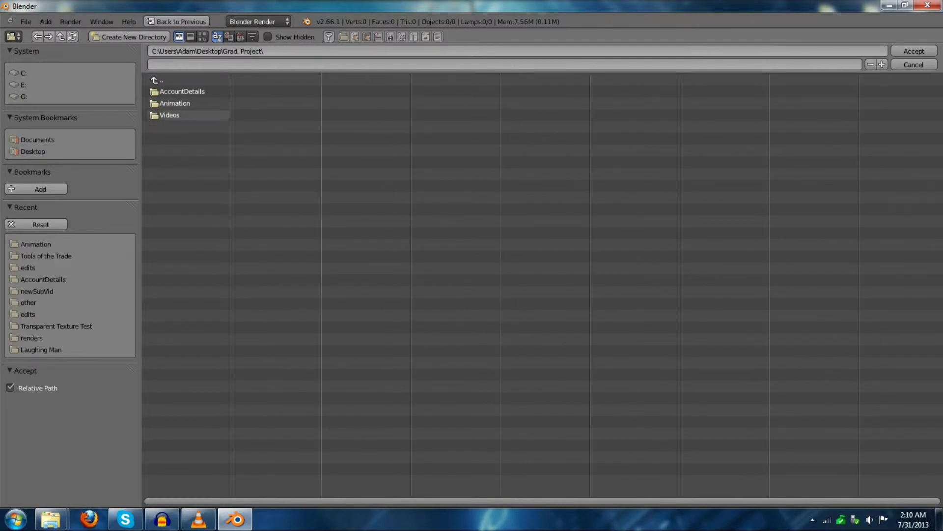
pyautogui.click(169, 115)
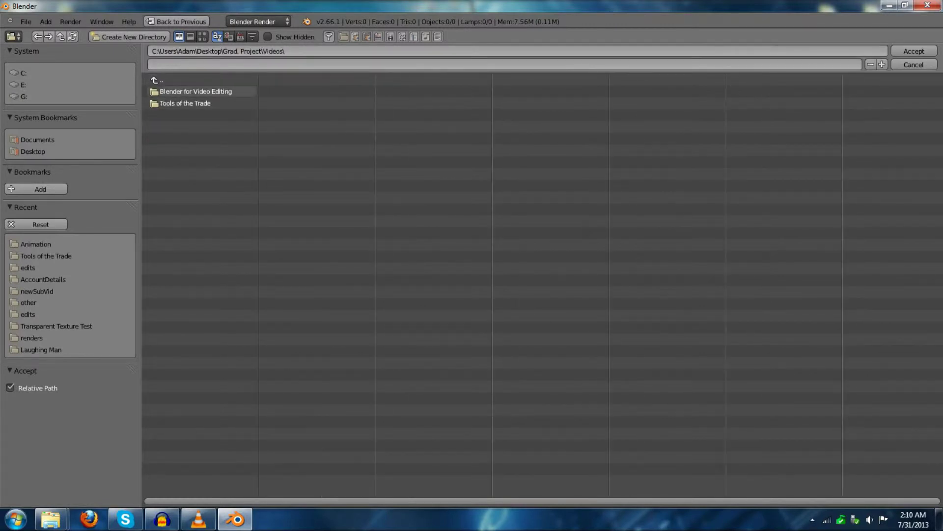
pyautogui.click(157, 79)
pyautogui.click(175, 103)
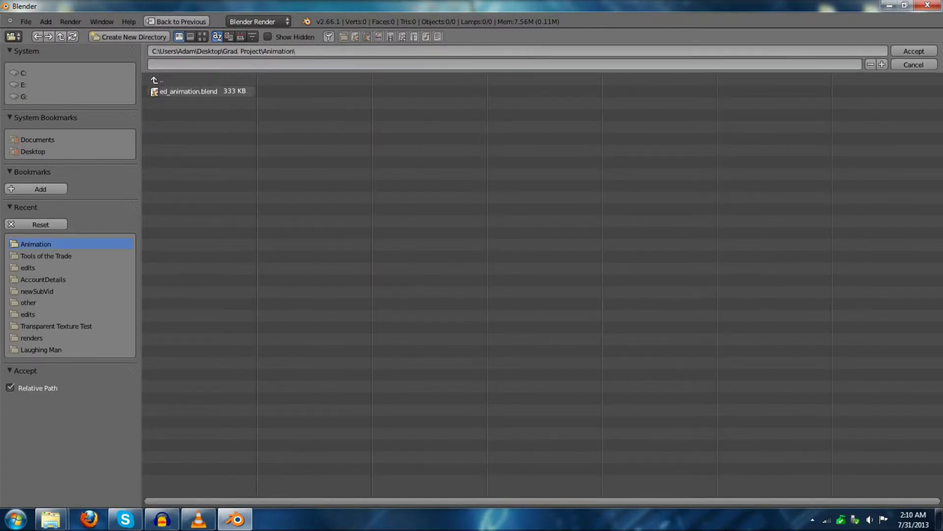
# Name the render output file "render" and accept the Animation folder as the output path
pyautogui.click(189, 91)
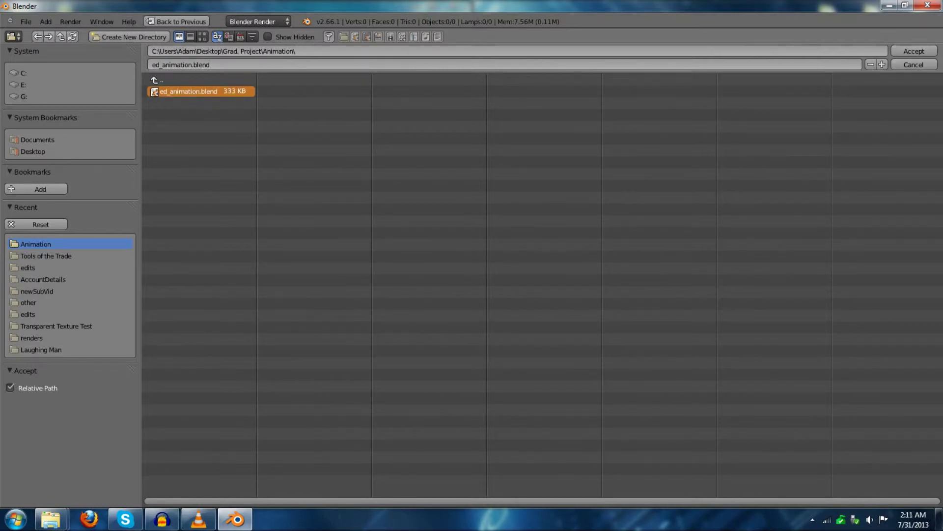
pyautogui.click(206, 65)
pyautogui.write('render')
pyautogui.press('Return')
pyautogui.press('Return')
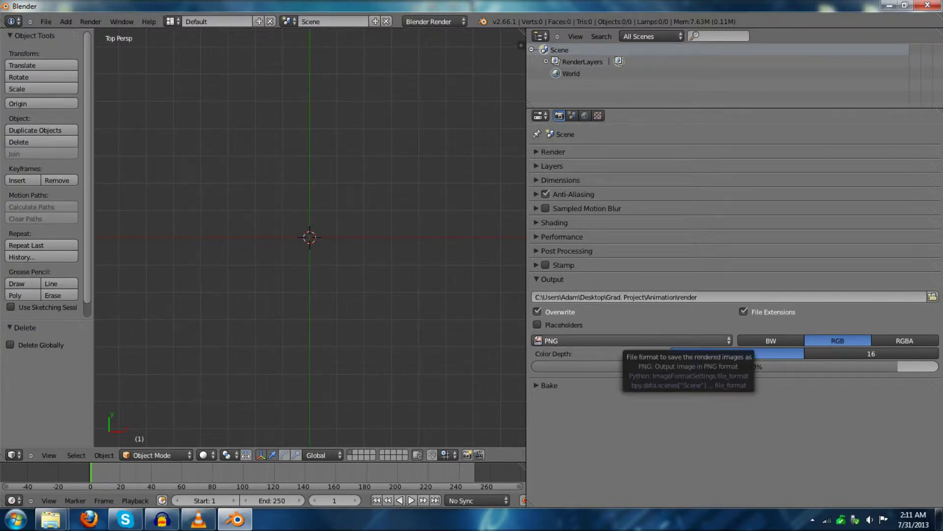
# Set the render output file format to the H.264 movie format
pyautogui.click(624, 340)
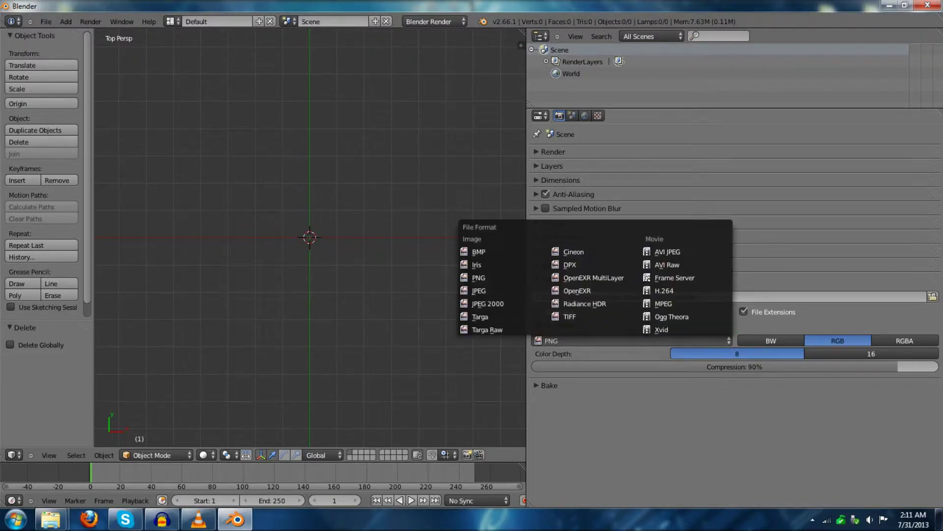
pyautogui.press('Escape')
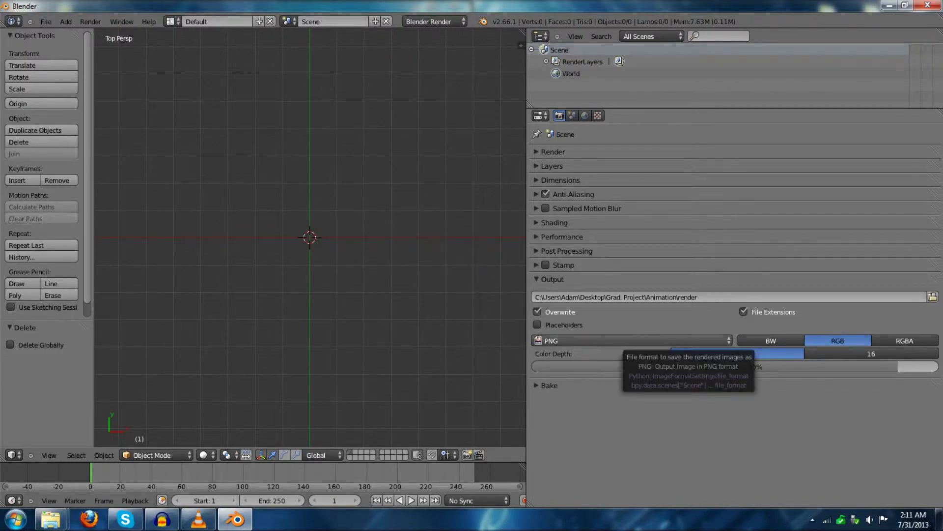
pyautogui.click(624, 340)
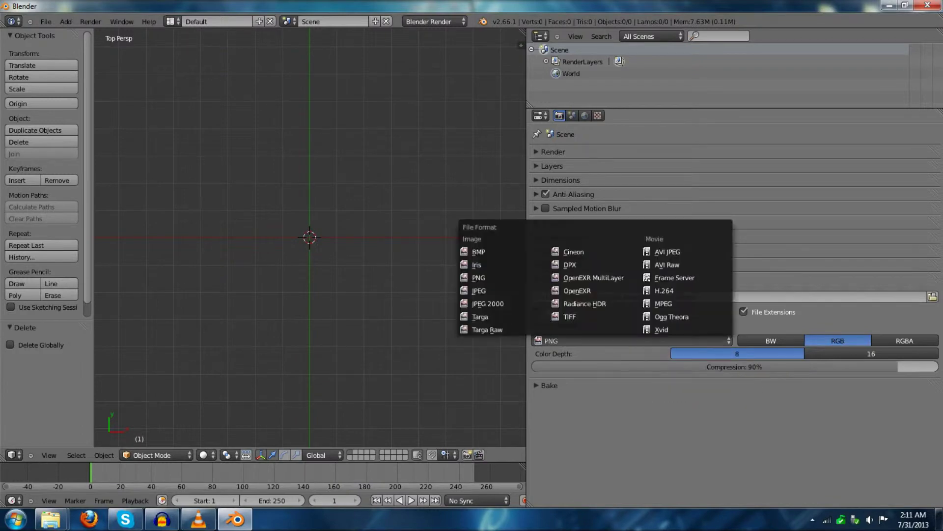
pyautogui.click(624, 341)
pyautogui.click(624, 340)
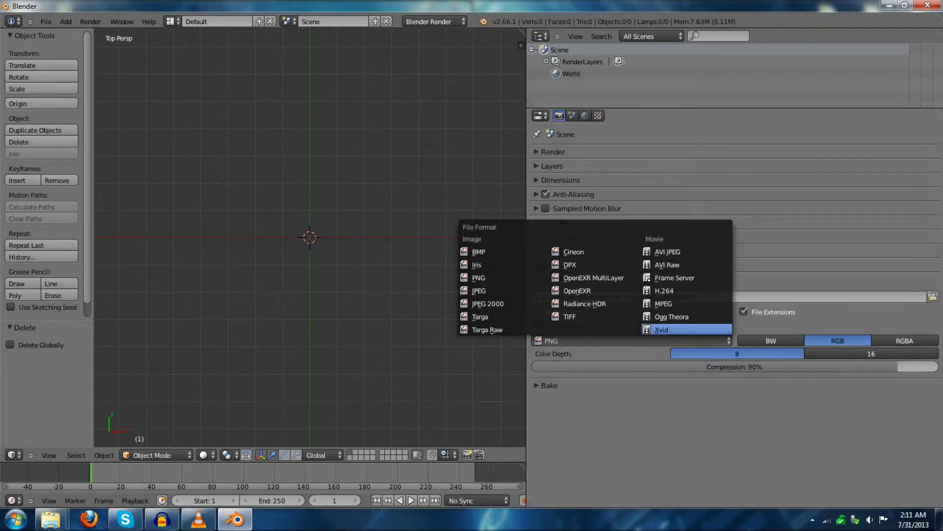
pyautogui.click(665, 290)
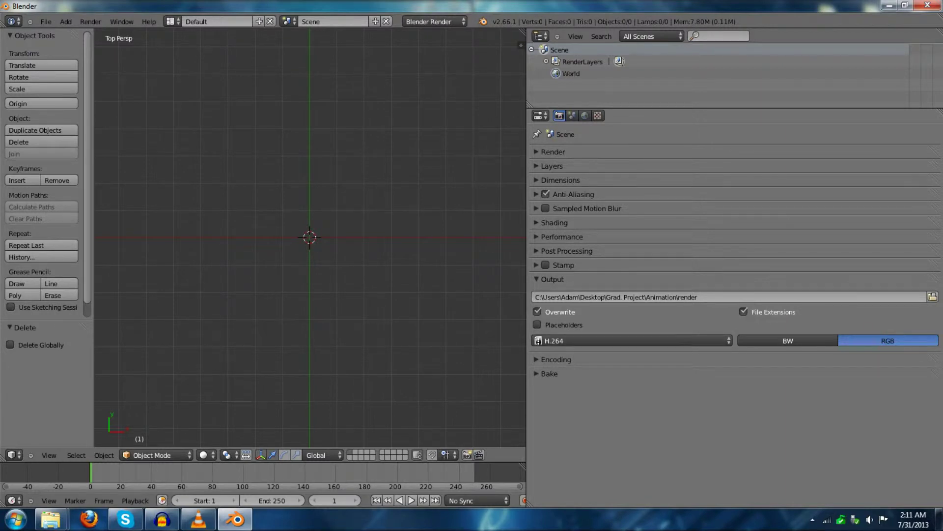
# Set the video encoding bitrate to 160000
pyautogui.click(556, 359)
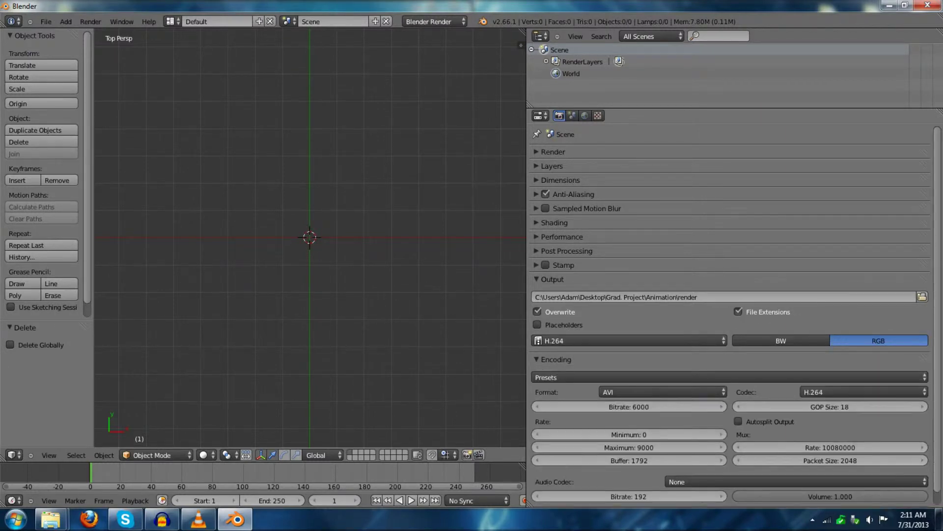
pyautogui.scroll(-1, 736, 317)
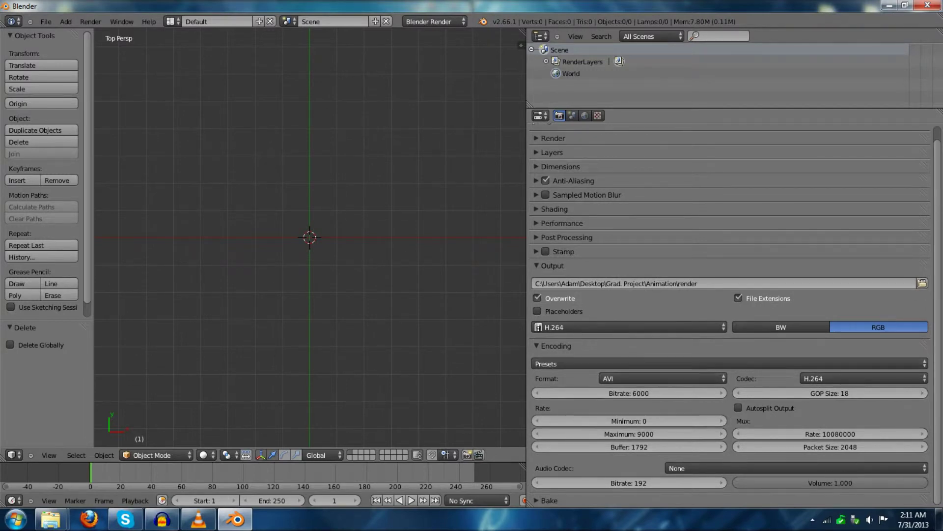
pyautogui.click(629, 393)
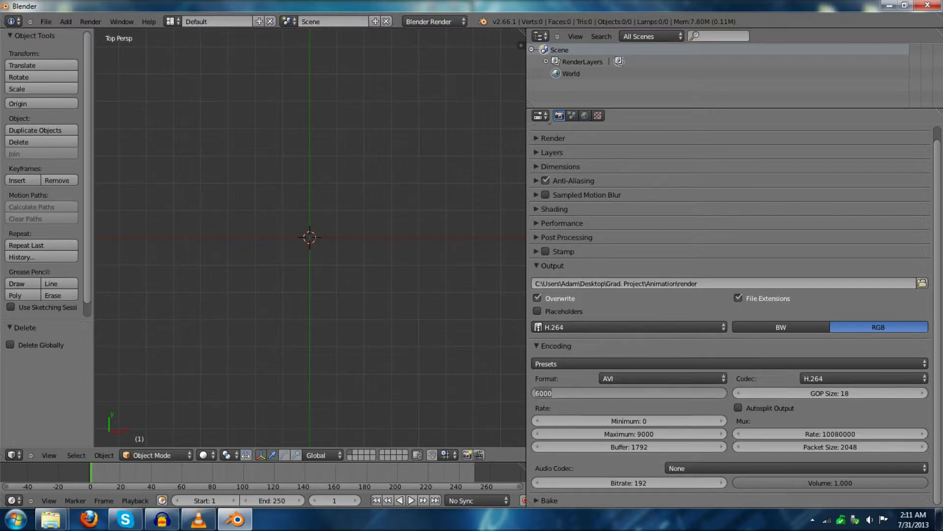
pyautogui.write('160000')
pyautogui.press('Return')
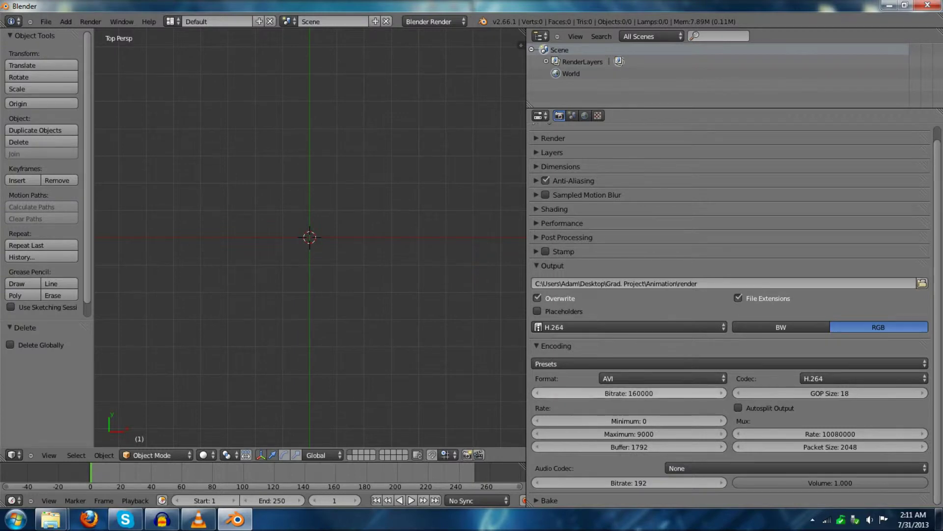
# Set the encoding rate's minimum to 160000 and its maximum to 200000
pyautogui.click(629, 421)
pyautogui.write('160')
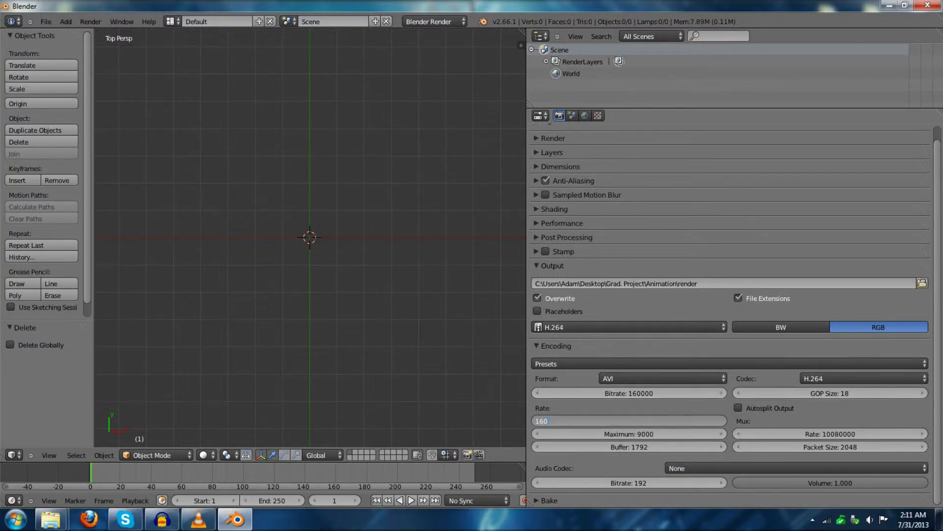
pyautogui.write('000')
pyautogui.press('Return')
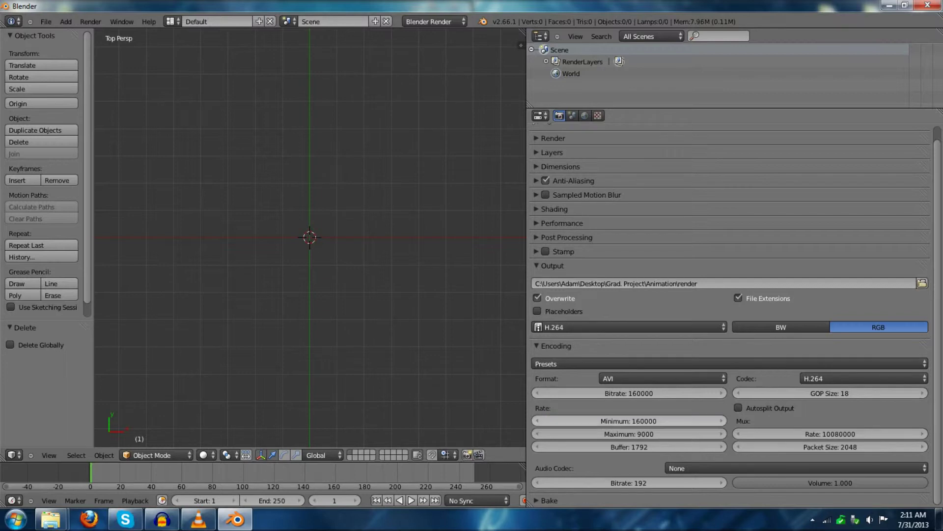
pyautogui.click(629, 434)
pyautogui.press('BackSpace')
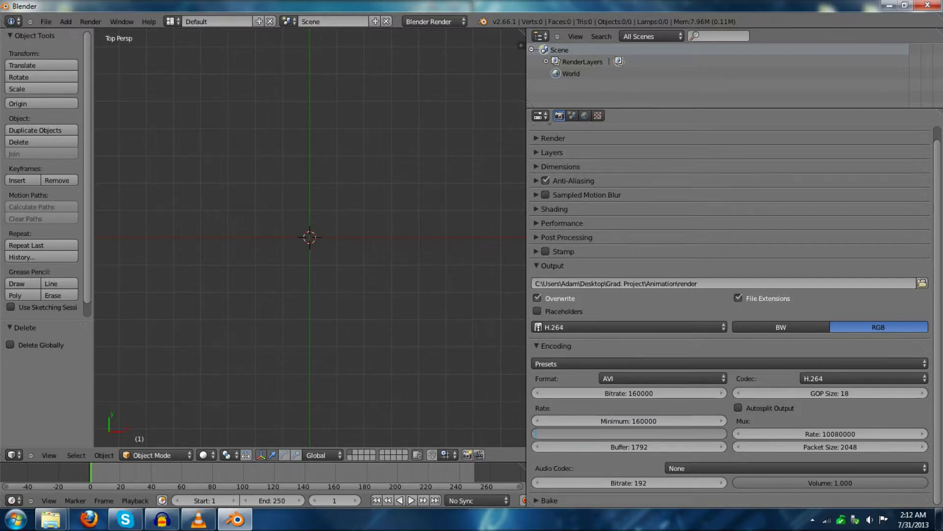
pyautogui.write('200000')
pyautogui.press('Return')
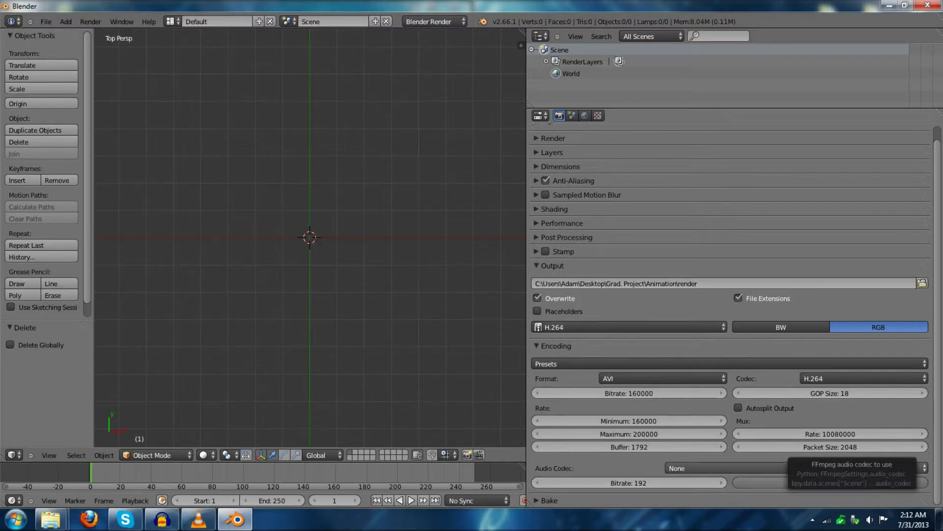
# Choose MP3 as the audio codec and collapse the Encoding and Output sections
pyautogui.click(796, 468)
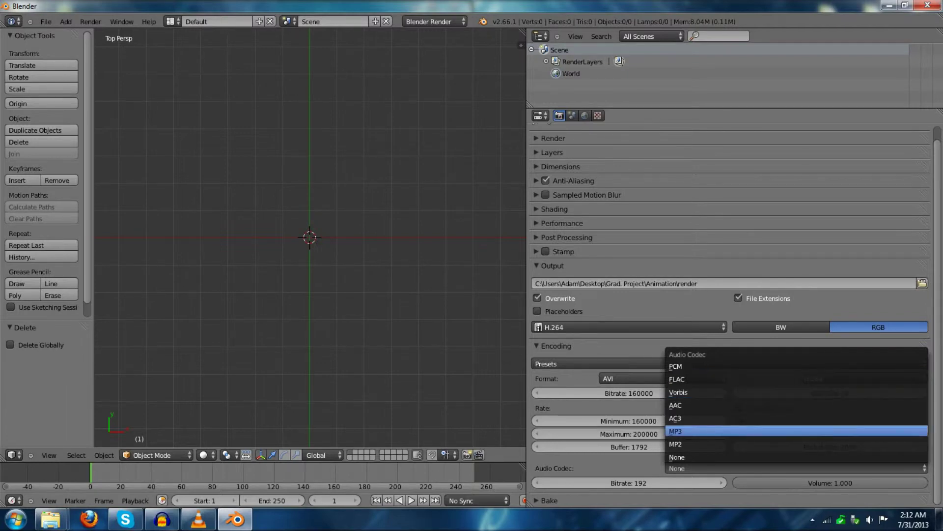
pyautogui.click(687, 431)
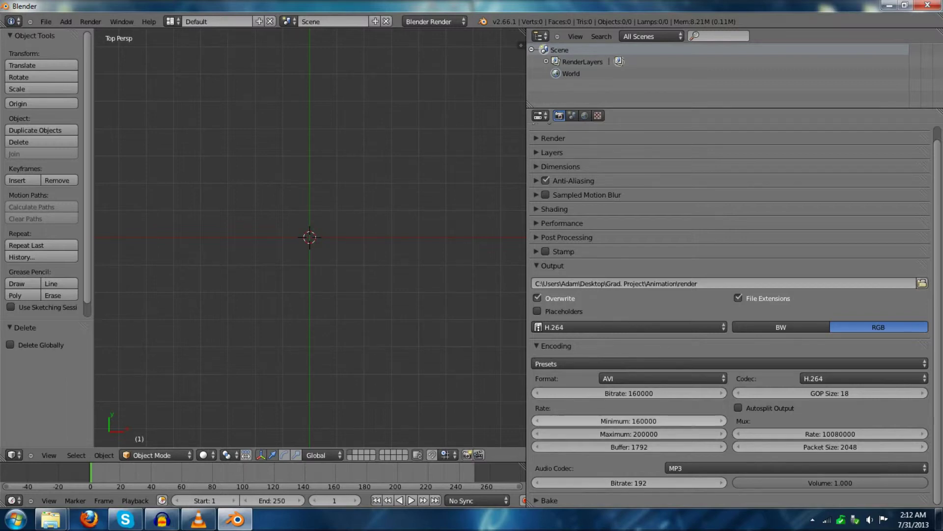
pyautogui.click(537, 346)
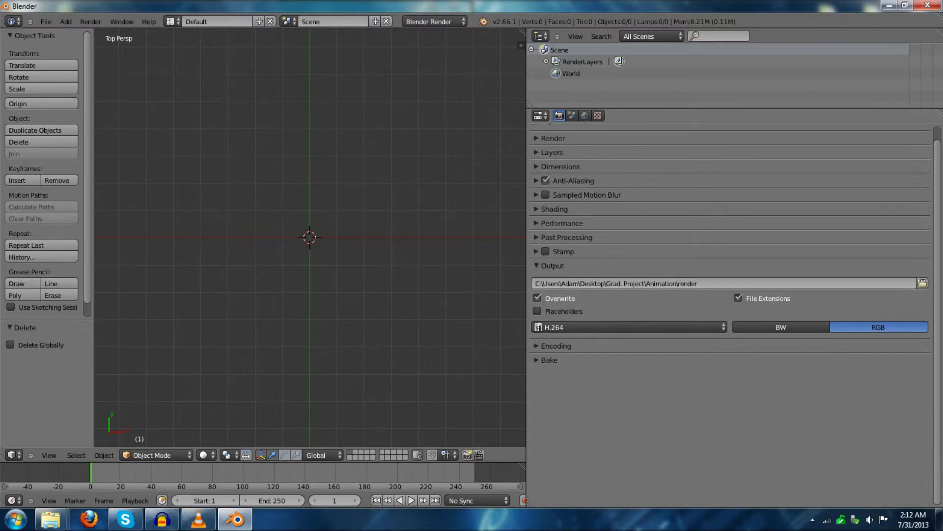
pyautogui.click(537, 266)
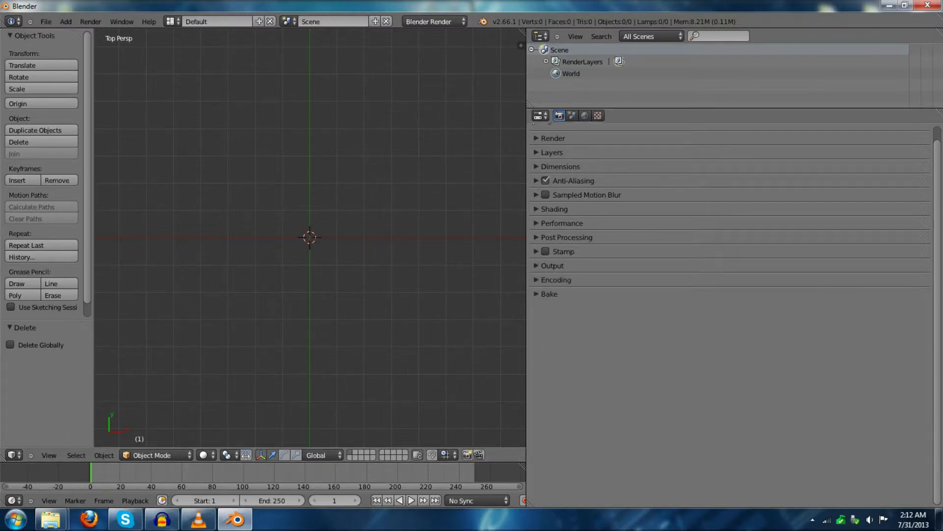
# Widen the 3D viewport by narrowing the outliner and render properties area
pyautogui.moveTo(527, 276); pyautogui.dragTo(682, 275)
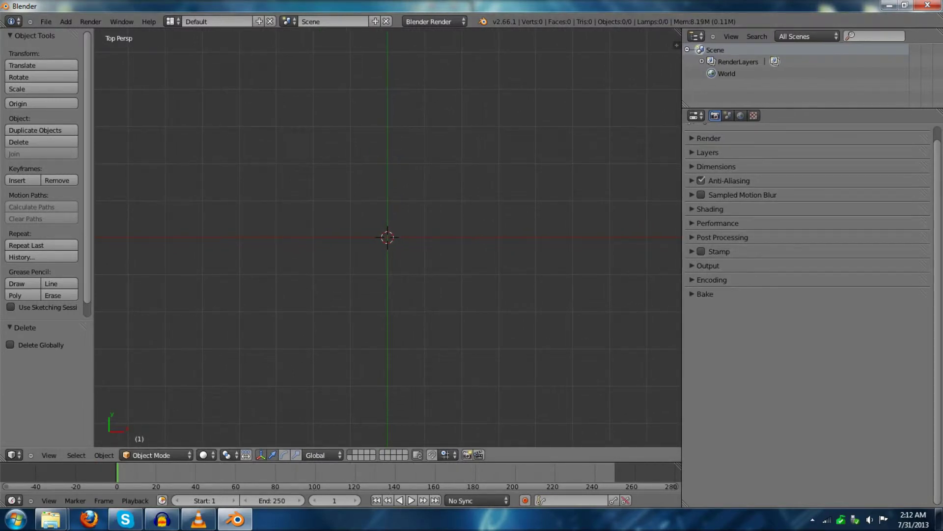
pyautogui.moveTo(388, 238); pyautogui.dragTo(341, 231, button='middle')
pyautogui.press('KP_7')
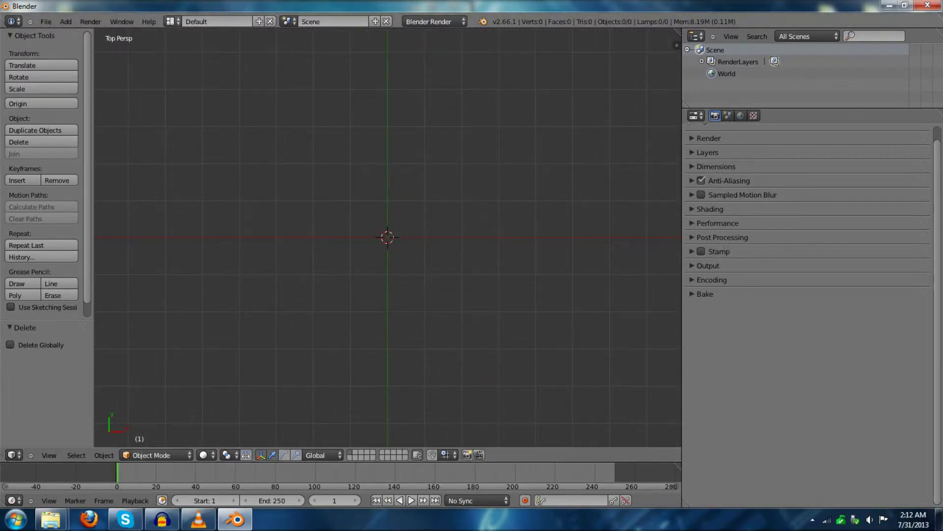
# Switch the screen layout to Video Editing and shrink away the F-Curve editor's channel list region
pyautogui.click(172, 21)
pyautogui.click(196, 134)
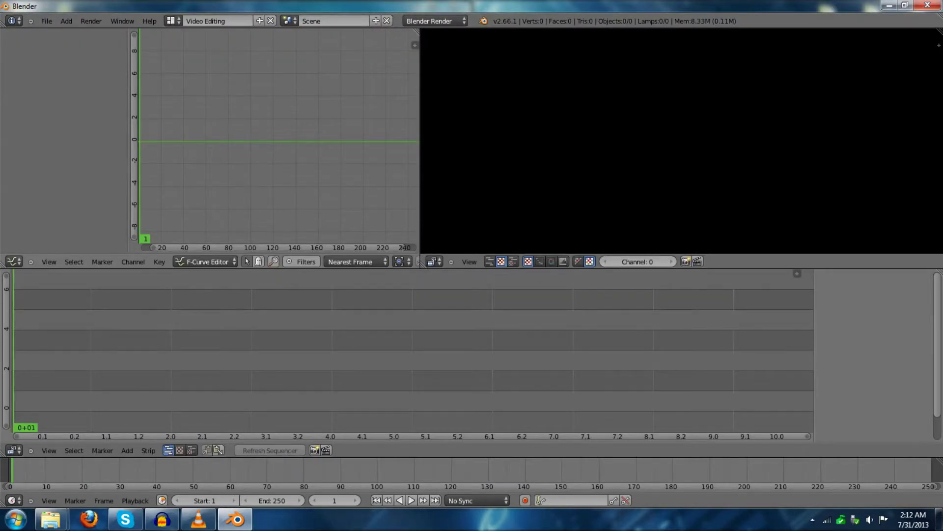
pyautogui.moveTo(129, 148); pyautogui.dragTo(3, 148)
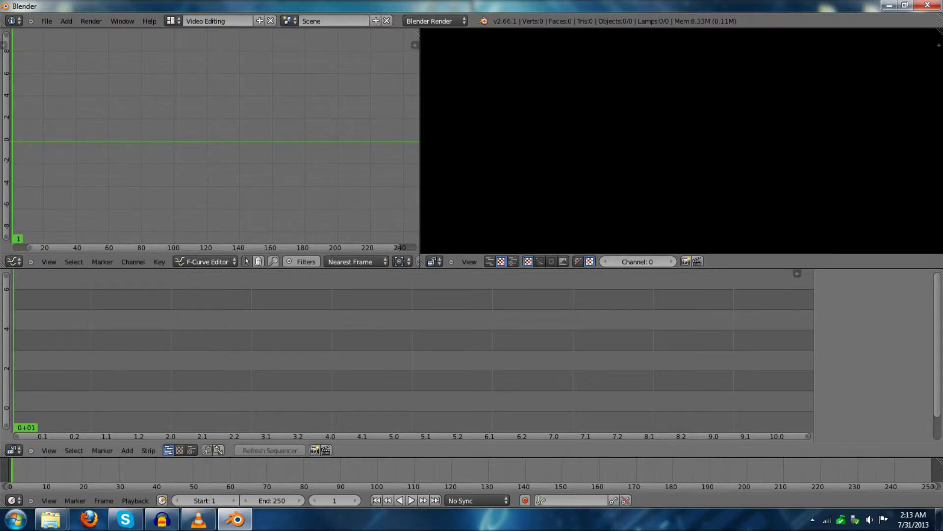
# Examine the video sequencer's channels and time scale from the start frame to beyond the end of the frame range
pyautogui.scroll(-7, 412, 352)
pyautogui.scroll(6, 412, 351)
pyautogui.scroll(1, 412, 352)
pyautogui.scroll(-4, 412, 351)
pyautogui.scroll(2, 412, 351)
pyautogui.moveTo(471, 353); pyautogui.dragTo(517, 354, button='middle')
pyautogui.moveTo(413, 351); pyautogui.dragTo(331, 351, button='middle')
pyautogui.scroll(-3, 412, 351)
pyautogui.scroll(4, 412, 351)
pyautogui.scroll(-1, 330, 352)
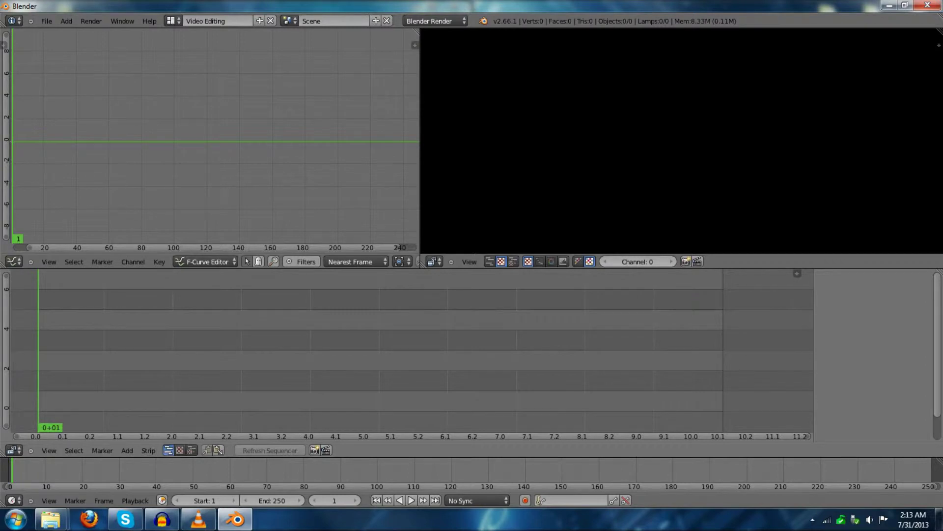
pyautogui.scroll(-9, 412, 352)
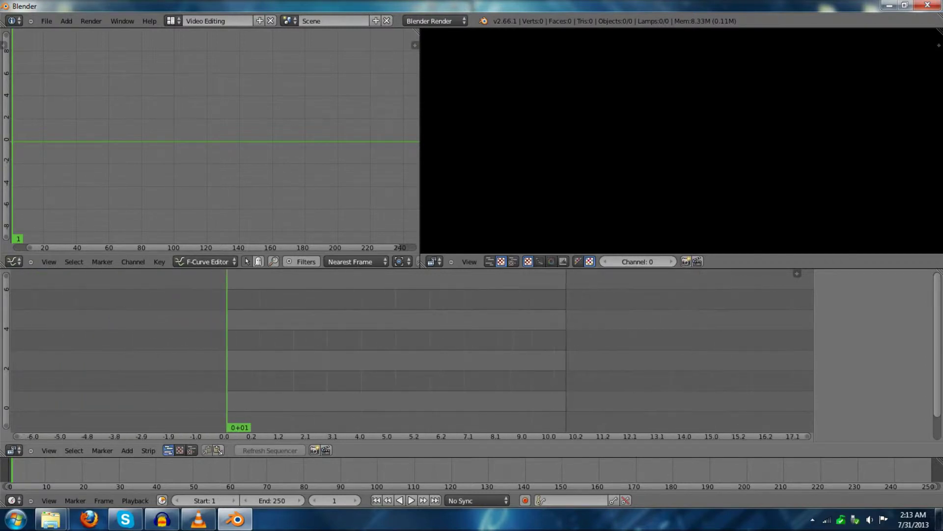
pyautogui.scroll(6, 412, 352)
pyautogui.scroll(2, 413, 351)
pyautogui.moveTo(412, 351); pyautogui.dragTo(572, 352, button='middle')
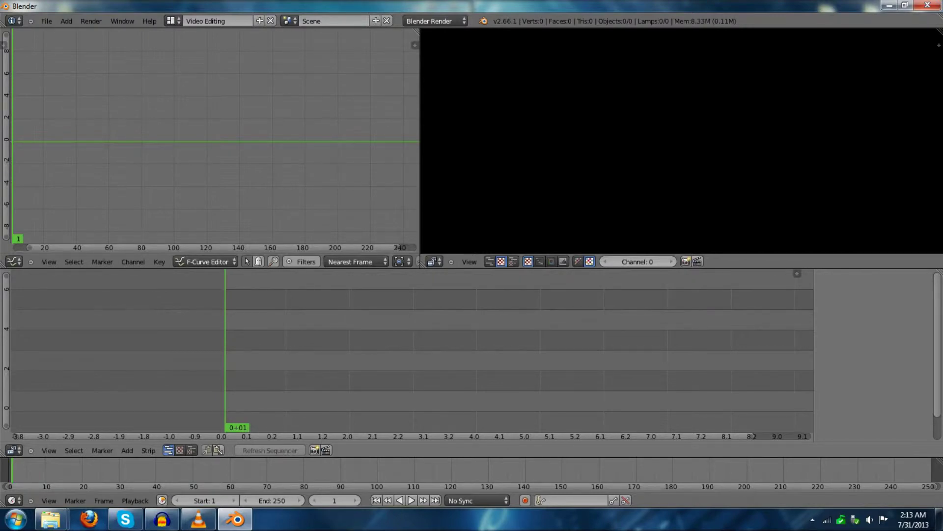
pyautogui.moveTo(572, 351); pyautogui.dragTo(559, 366, button='middle')
pyautogui.scroll(-1, 559, 365)
pyautogui.scroll(-8, 412, 351)
pyautogui.scroll(8, 413, 351)
pyautogui.moveTo(413, 352); pyautogui.dragTo(183, 343, button='middle')
pyautogui.scroll(-1, 261, 338)
pyautogui.scroll(1, 182, 342)
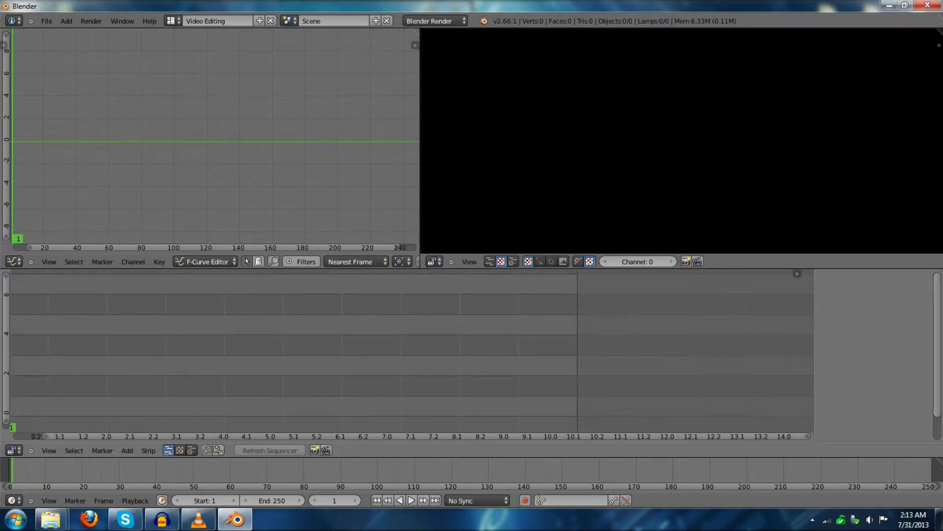
pyautogui.scroll(-1, 183, 342)
pyautogui.moveTo(183, 343); pyautogui.dragTo(261, 338, button='middle')
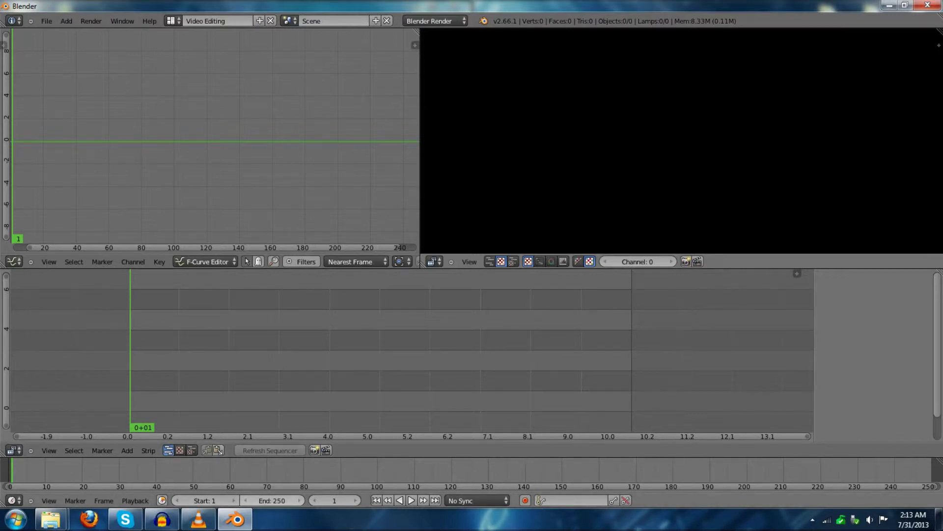
# Scrub the sequencer's playhead to frame 0 and then forward to frame 105
pyautogui.rightClick(260, 500)
pyautogui.click(331, 374)
pyautogui.click(129, 374)
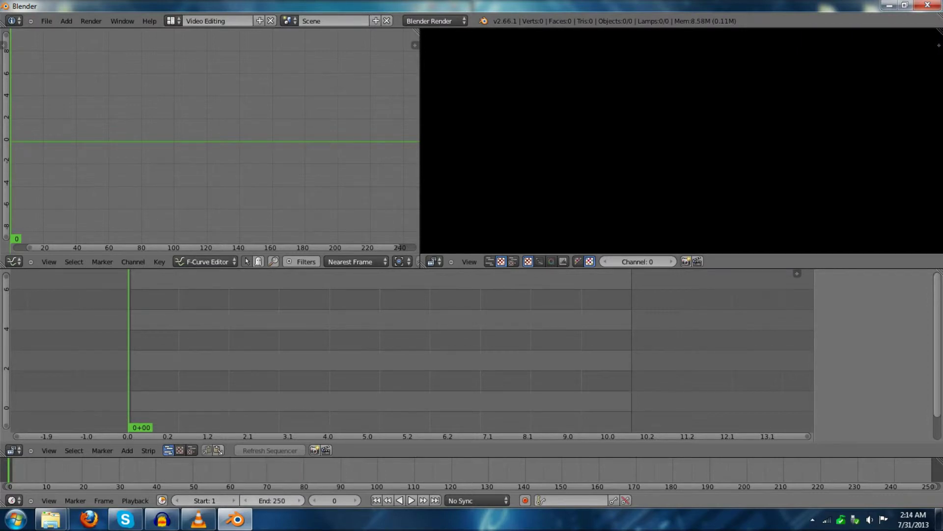
pyautogui.scroll(-7, 412, 350)
pyautogui.scroll(-5, 412, 350)
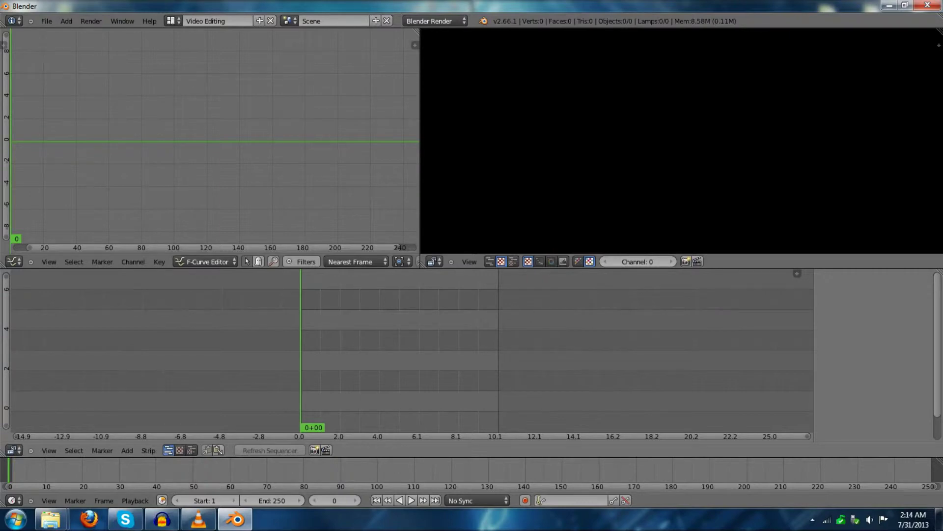
pyautogui.scroll(2, 412, 352)
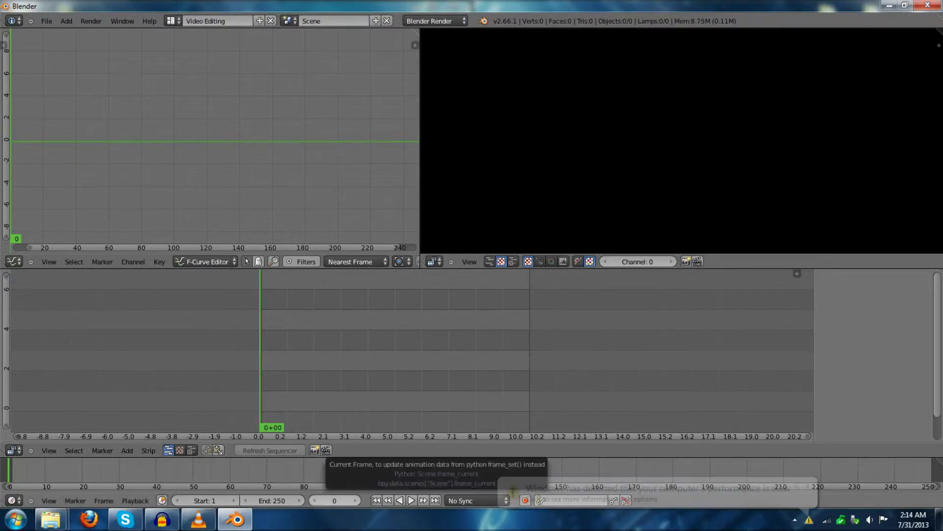
pyautogui.moveTo(260, 352); pyautogui.dragTo(374, 351)
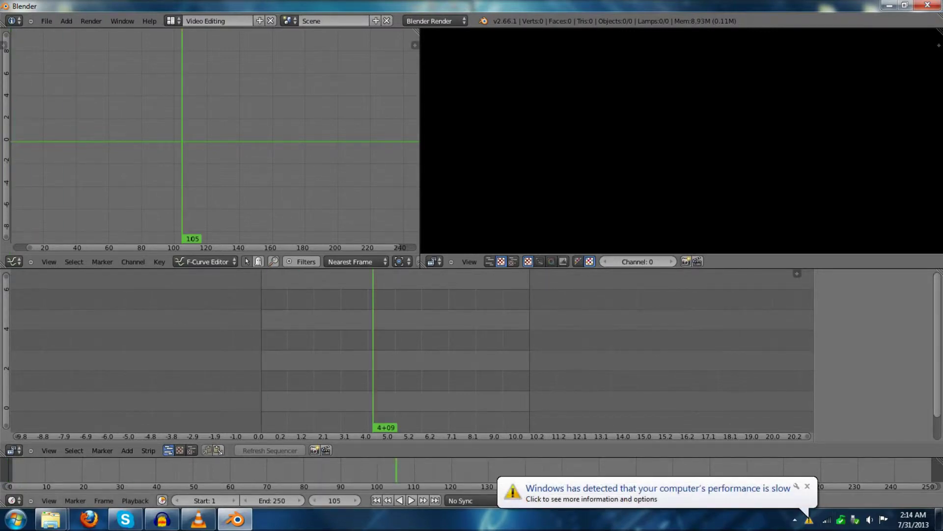
# Dismiss the Windows performance notification and set the timeline's current frame to 0
pyautogui.click(807, 486)
pyautogui.moveTo(334, 500)
pyautogui.mouseDown()
pyautogui.moveTo(314, 500)
pyautogui.moveTo(365, 500)
pyautogui.moveTo(329, 501)
pyautogui.mouseUp()
pyautogui.click(328, 500)
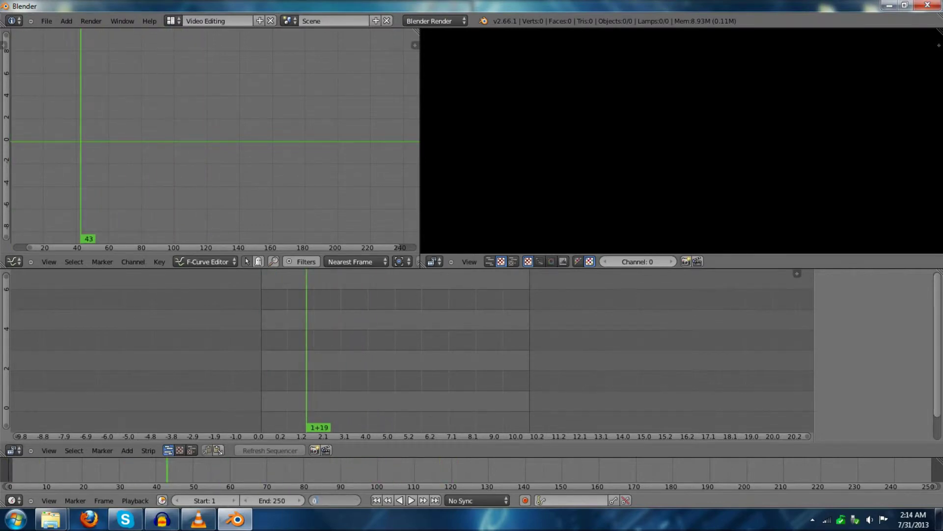
pyautogui.press('Return')
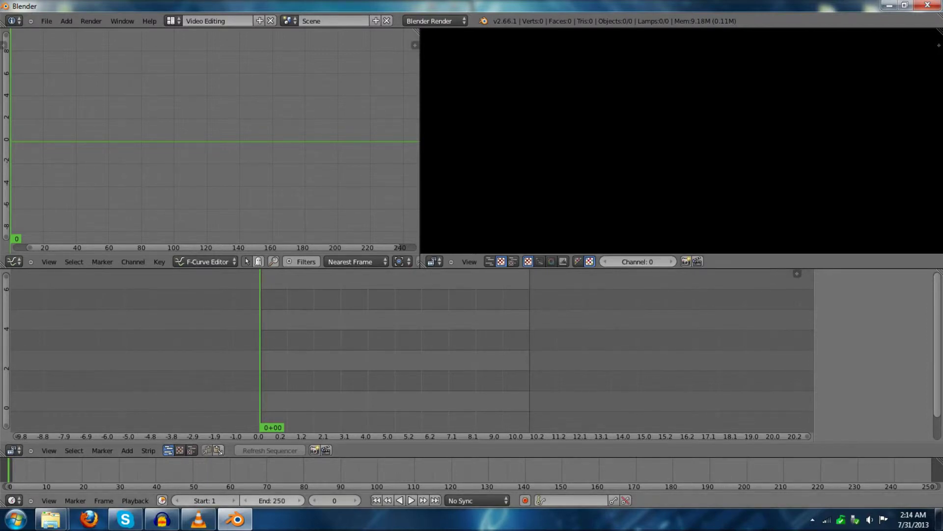
# Set the timeline's end frame to 240
pyautogui.click(273, 500)
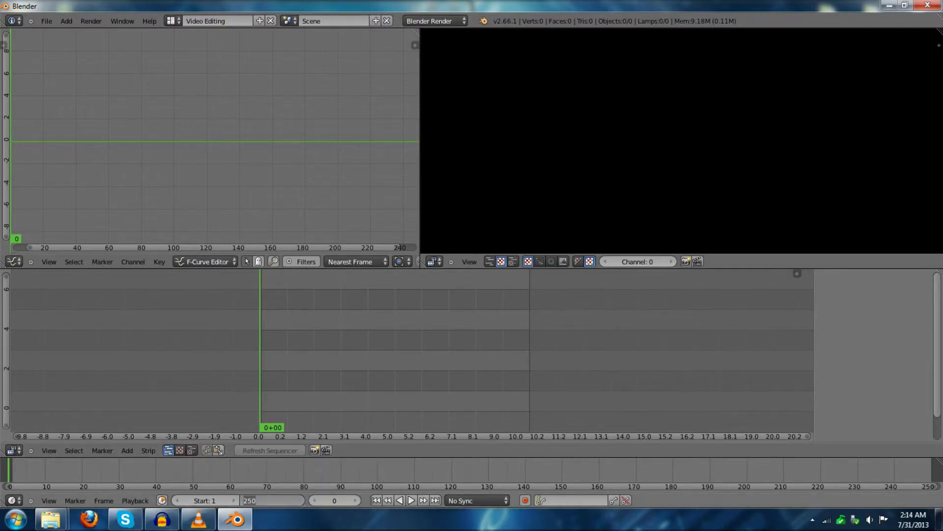
pyautogui.write('240')
pyautogui.press('Return')
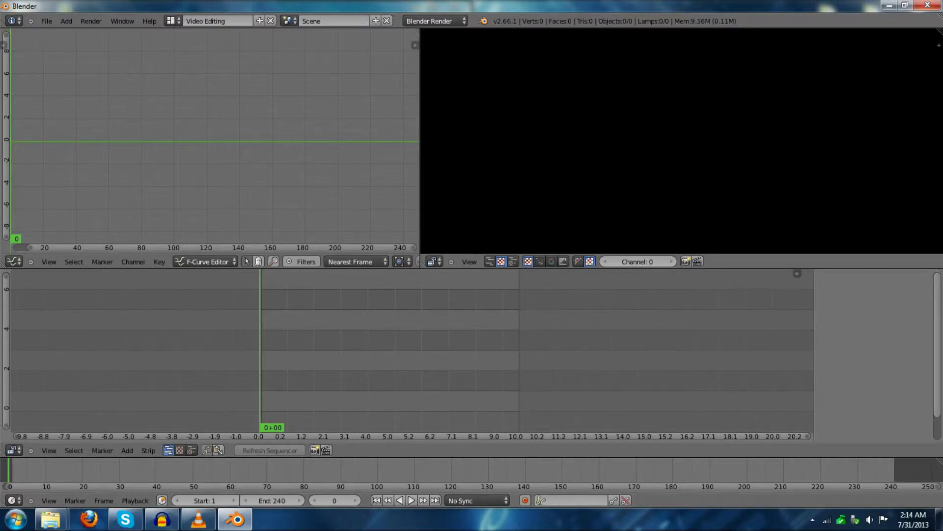
# Play the empty sequence through the frame range and return the playhead to frame 0
pyautogui.hotkey('alt', 'a')
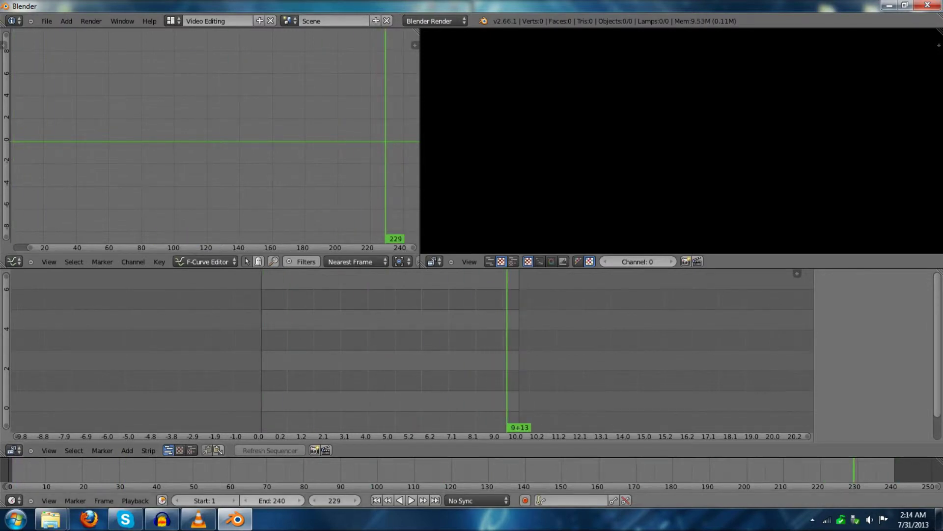
pyautogui.scroll(-18, 413, 350)
pyautogui.scroll(20, 413, 350)
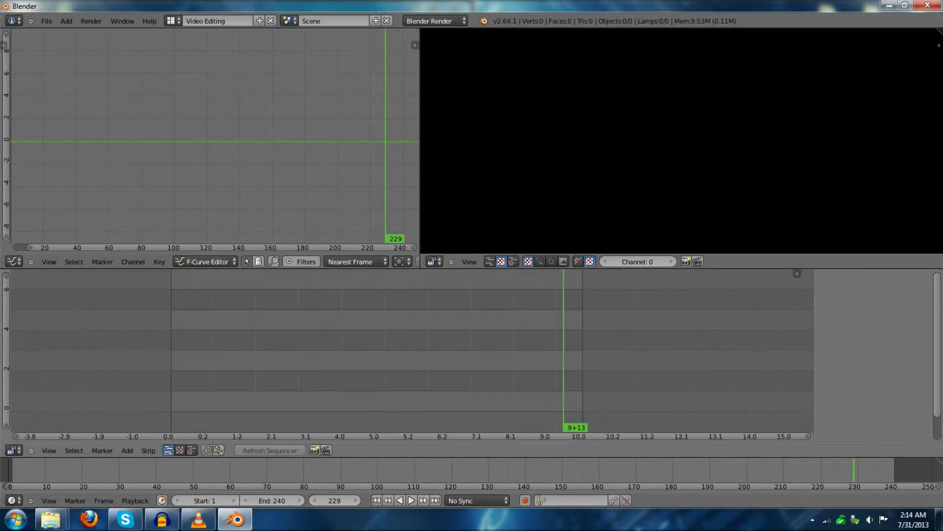
pyautogui.scroll(-5, 413, 351)
pyautogui.moveTo(506, 359); pyautogui.dragTo(247, 351)
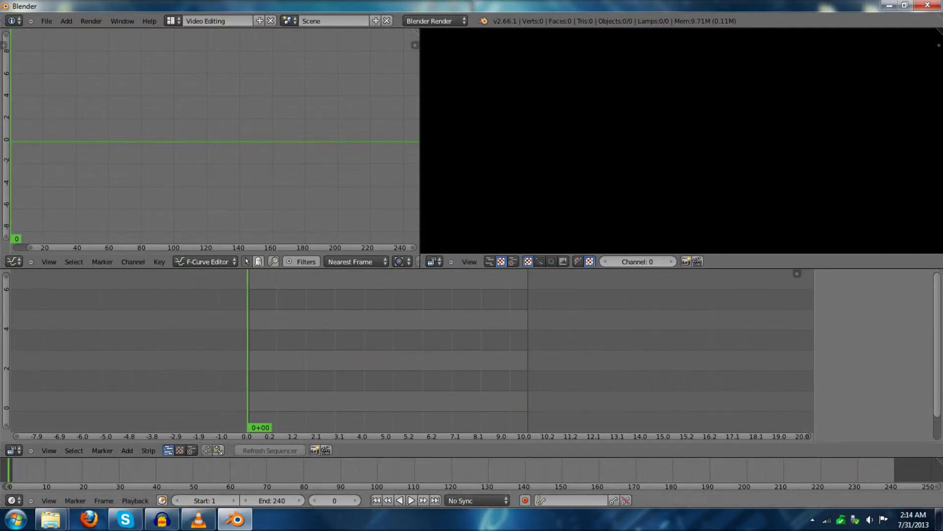
# Arrange the Blender window side by side with the File Explorer window
pyautogui.click(477, 500)
pyautogui.press('Escape')
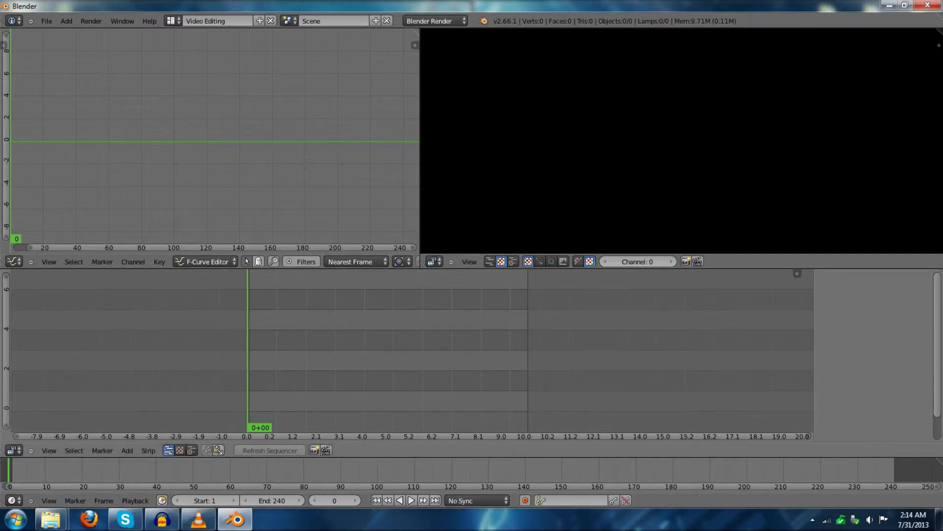
pyautogui.keyDown('ctrl'); pyautogui.scroll(-6, 413, 352); pyautogui.keyUp('ctrl')
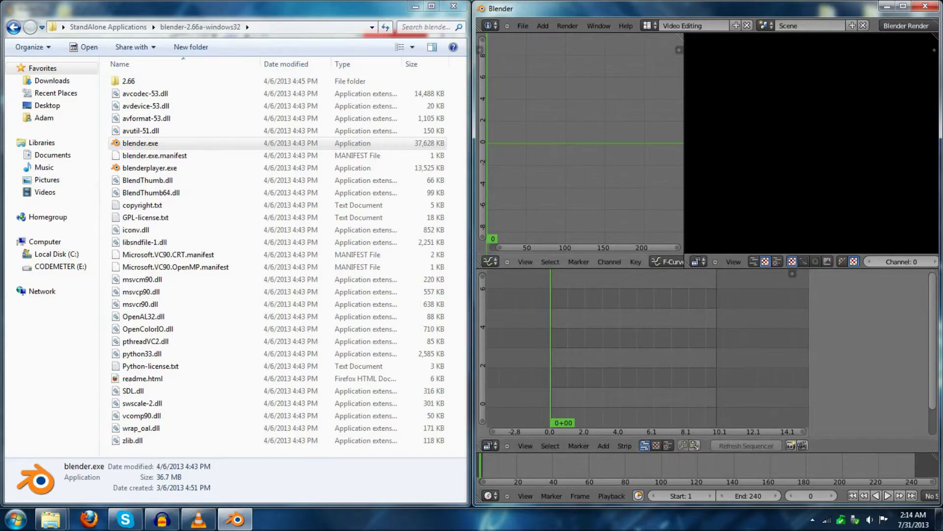
pyautogui.click(51, 519)
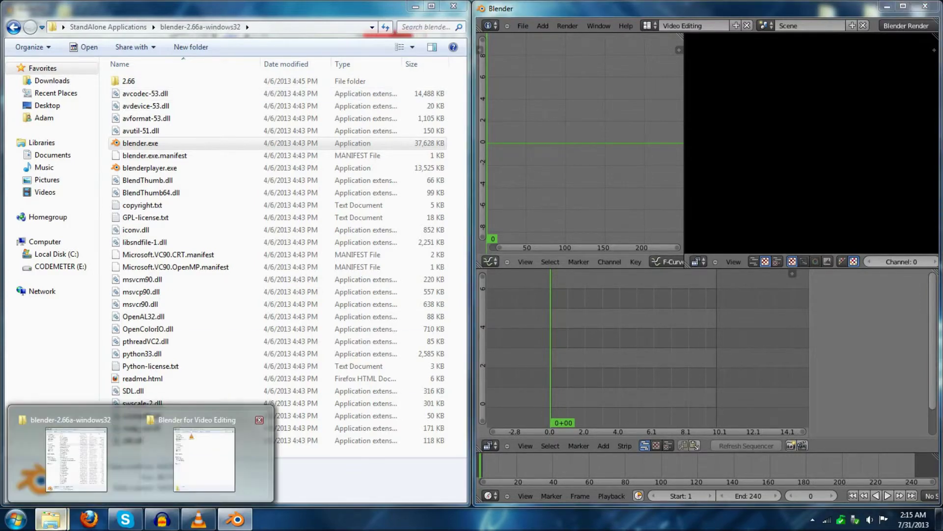
# Turn the graph editor area into a file browser, view drive C:, and restore the Graph Editor
pyautogui.click(605, 113)
pyautogui.click(491, 261)
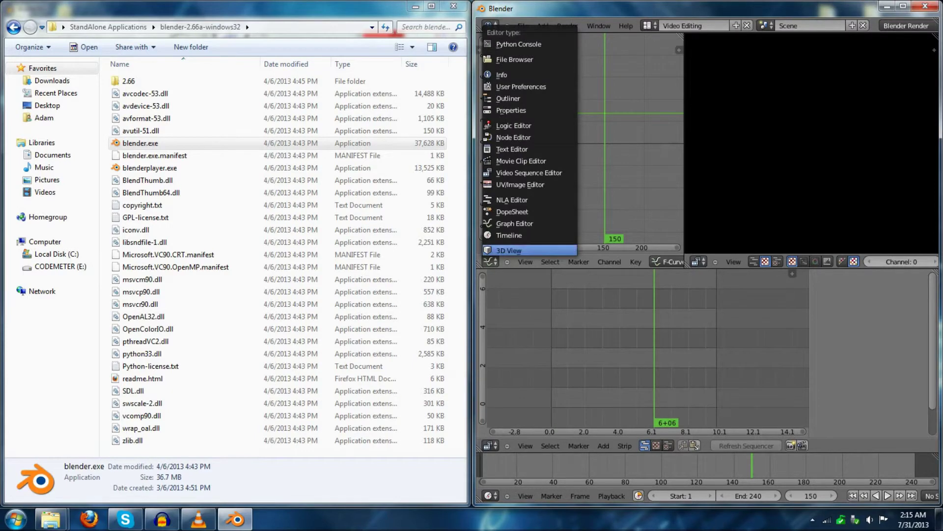
pyautogui.click(515, 59)
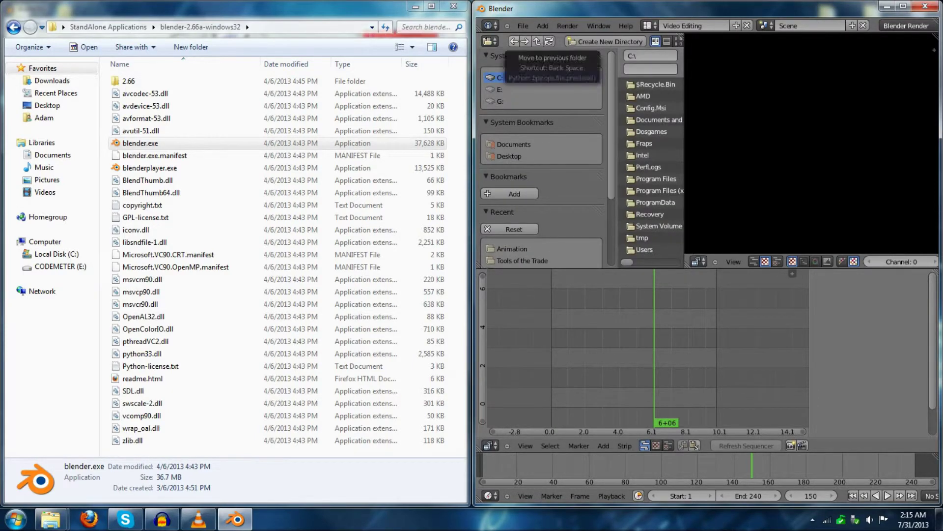
pyautogui.click(499, 77)
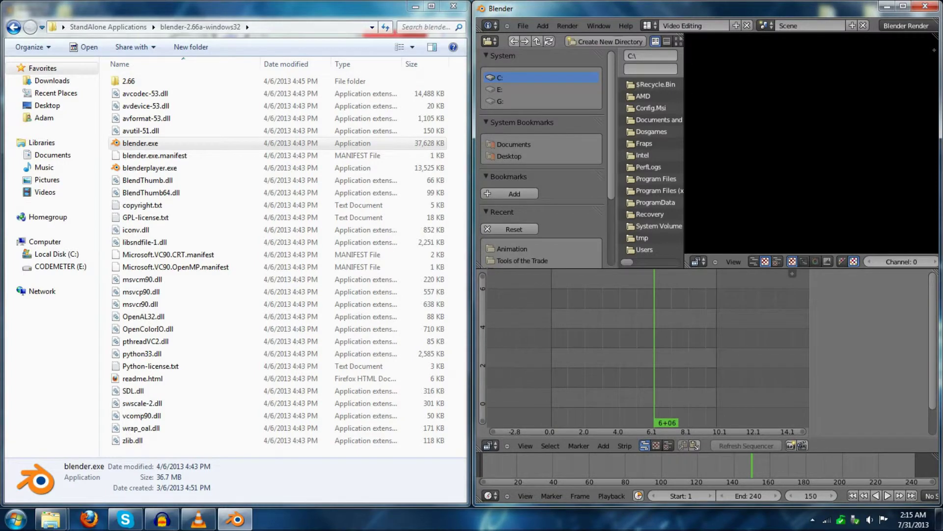
pyautogui.click(489, 42)
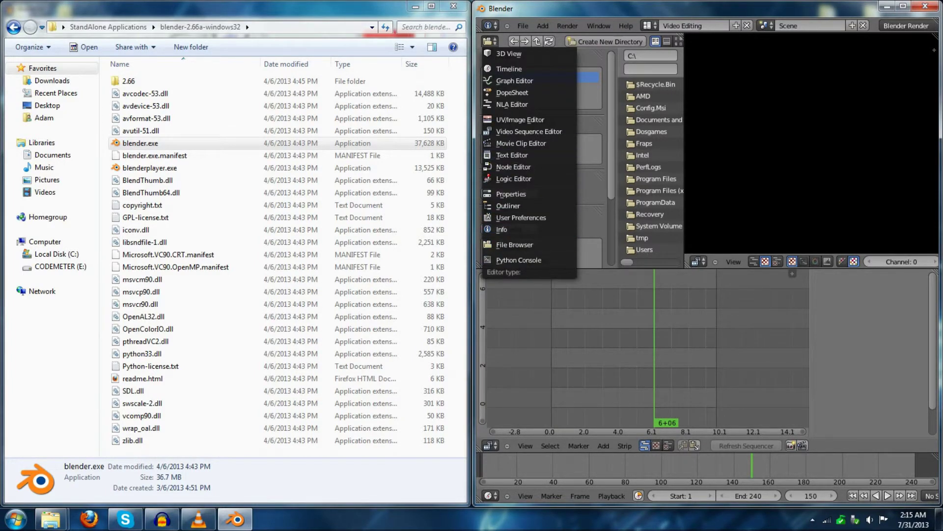
pyautogui.click(515, 81)
# Switch to the "Blender for Video Editing" folder window and dock it beside Blender
pyautogui.press('super+Up')
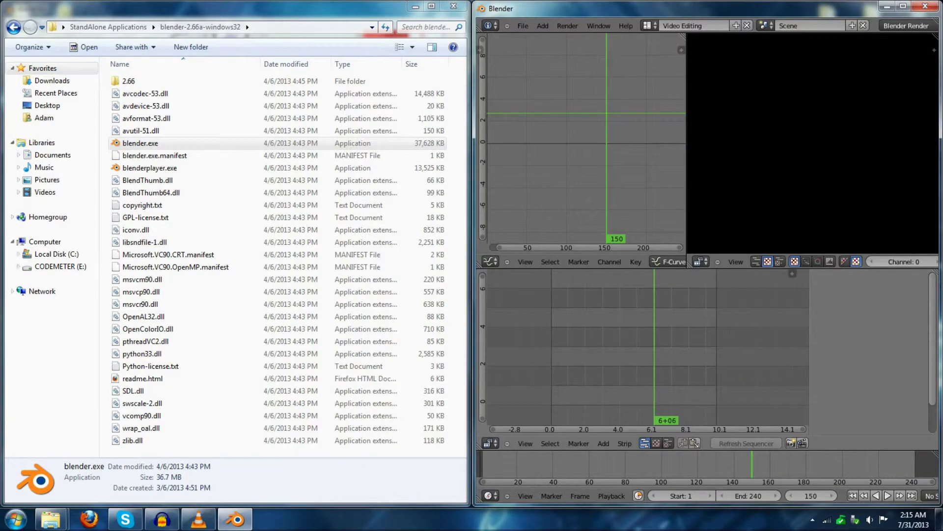
pyautogui.moveTo(51, 519)
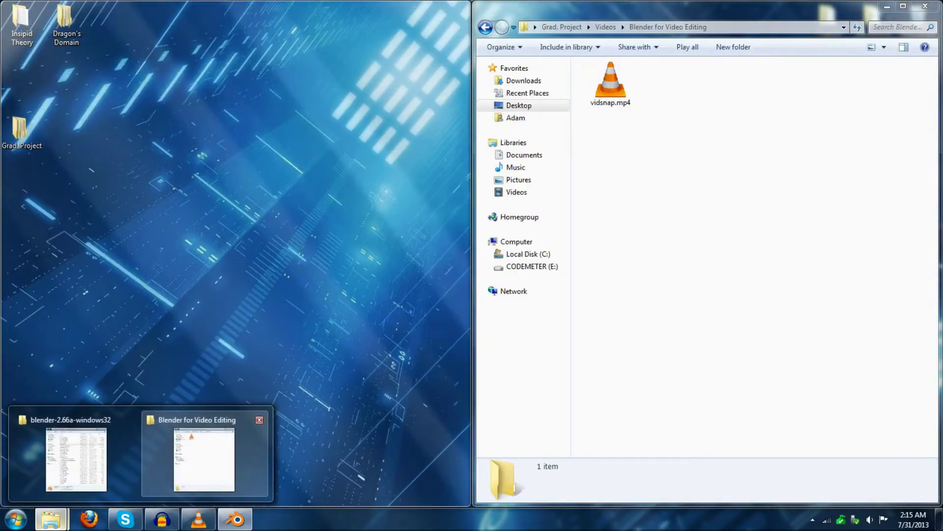
pyautogui.click(205, 459)
pyautogui.moveTo(575, 7); pyautogui.dragTo(344, 7)
pyautogui.press('super+Left')
# Browse up through the Videos and Grad. Project folders and open the AccountDetails folder
pyautogui.hotkey('alt', 'Up')
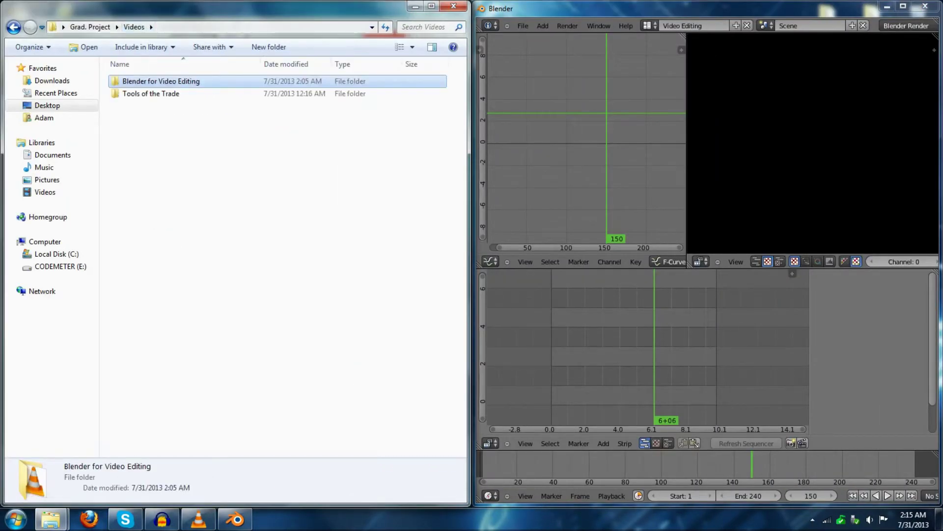
pyautogui.press('Down')
pyautogui.click(138, 94)
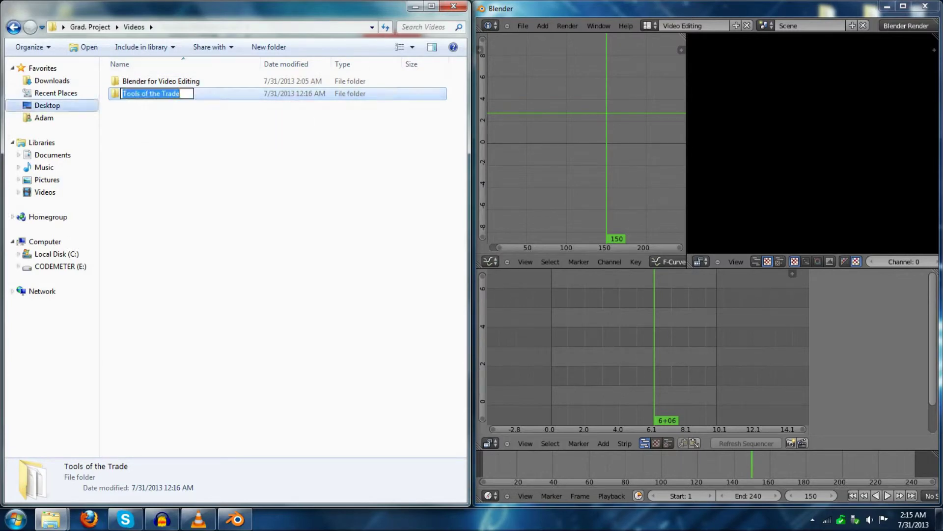
pyautogui.click(89, 27)
pyautogui.press('Return')
pyautogui.press('a')
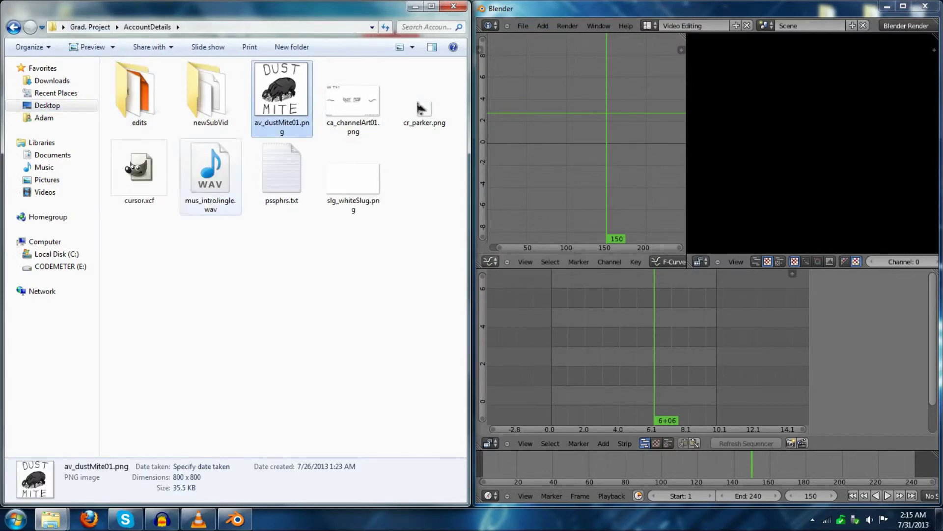
# Add mus_introJingle.wav from the folder to the video sequencer in channel 2, starting at frame 1
pyautogui.click(210, 175)
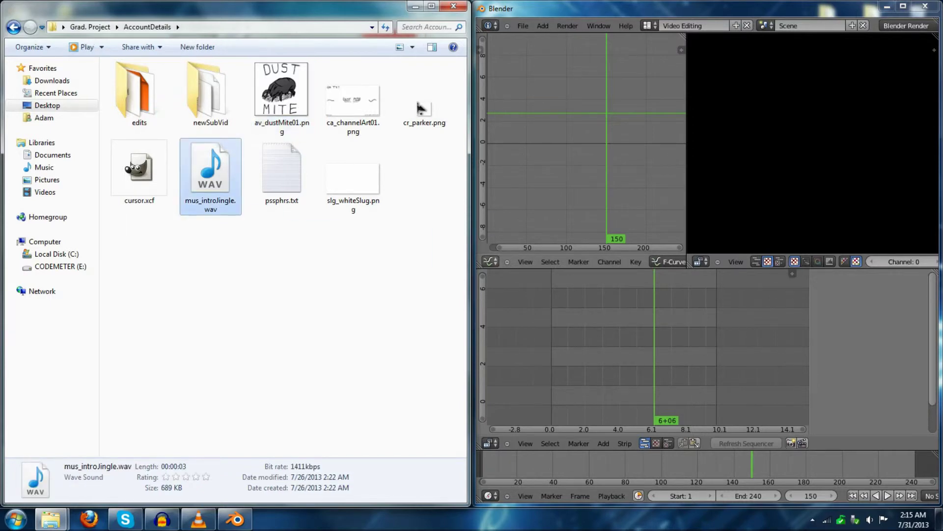
pyautogui.moveTo(210, 175); pyautogui.dragTo(561, 376)
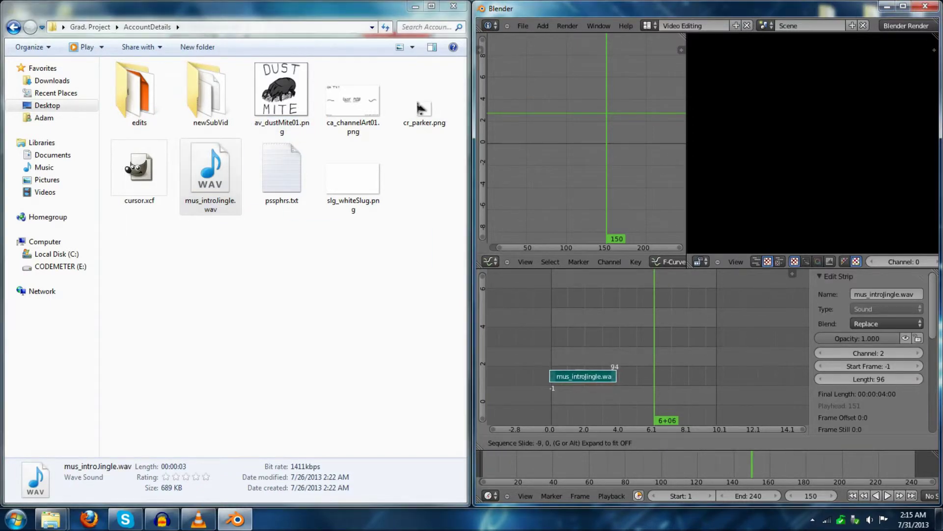
pyautogui.press('Return')
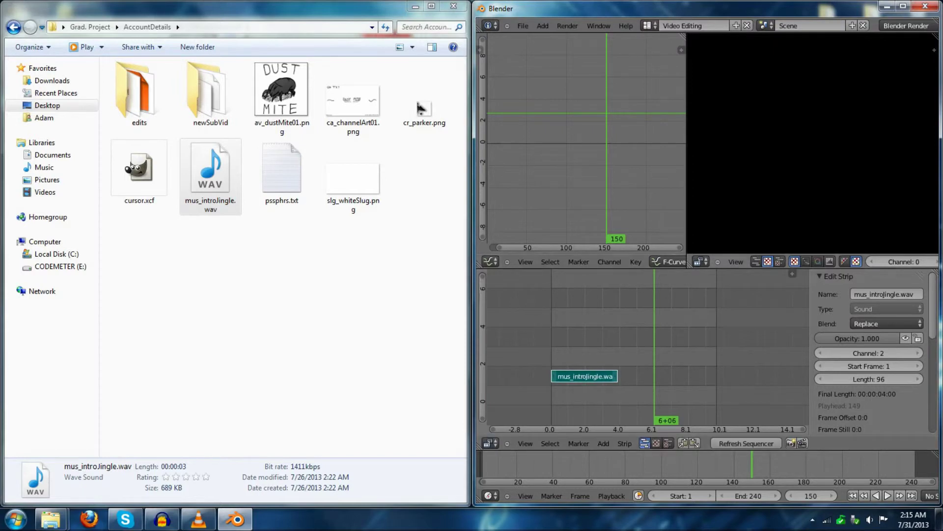
# Maximize the Blender window to fill the screen
pyautogui.moveTo(570, 8); pyautogui.dragTo(589, 1)
pyautogui.scroll(-8, 413, 347)
pyautogui.scroll(8, 413, 348)
# Bring the playhead to frame 0 and align the jingle strip's start with it in channel 2
pyautogui.moveTo(280, 348); pyautogui.dragTo(254, 348)
pyautogui.moveTo(254, 398); pyautogui.dragTo(169, 398)
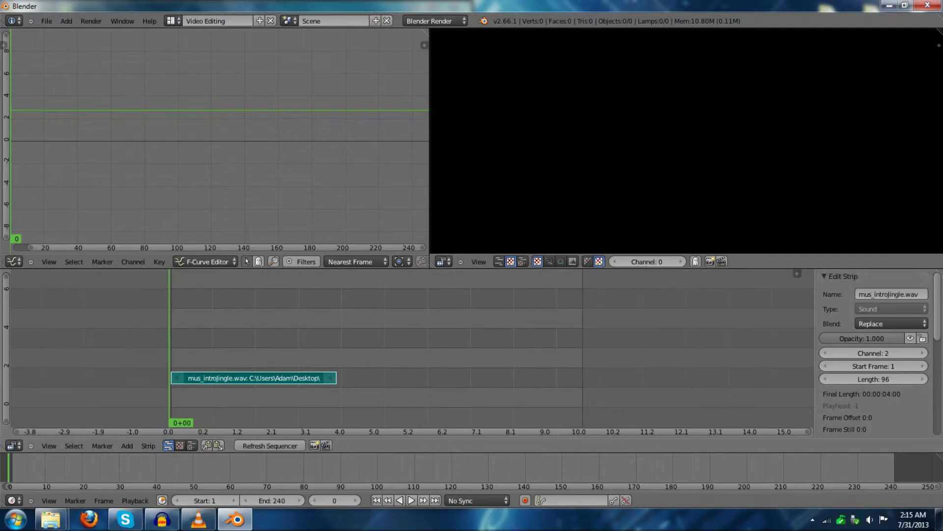
pyautogui.press('g')
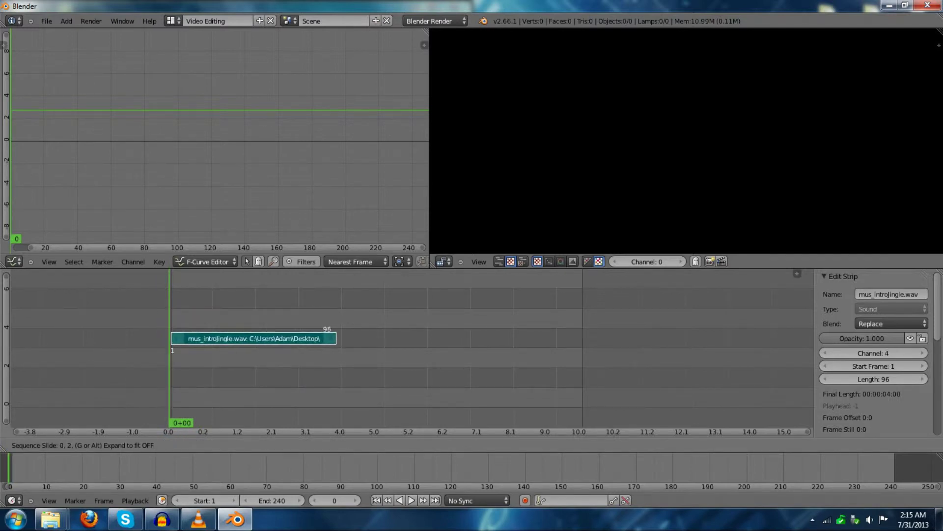
pyautogui.click(252, 377)
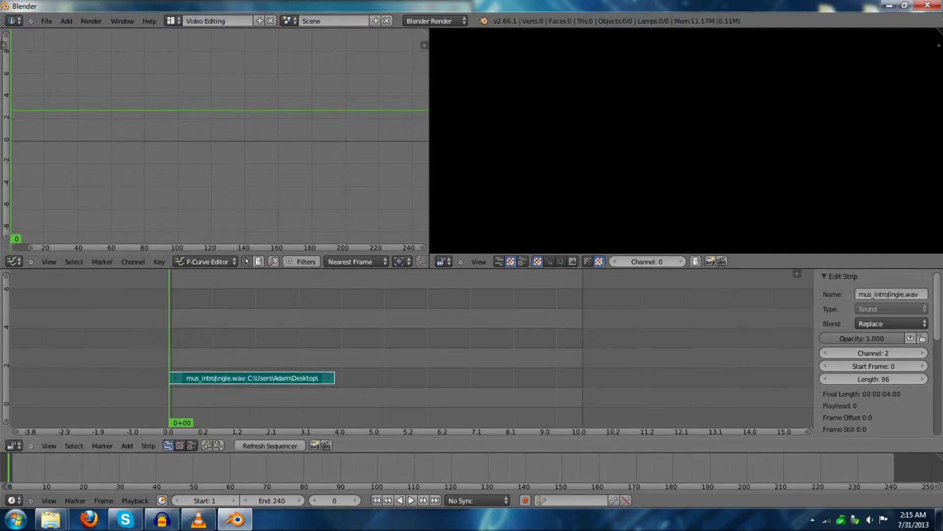
# Move the jingle strip to channel 6 and then to channel 4, returning the playhead to frame 0
pyautogui.moveTo(169, 398); pyautogui.dragTo(253, 398)
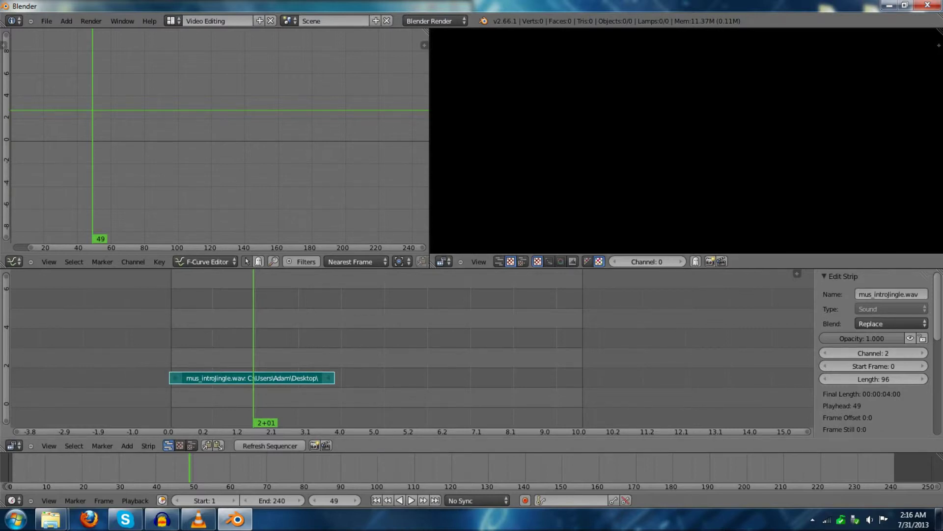
pyautogui.press('g')
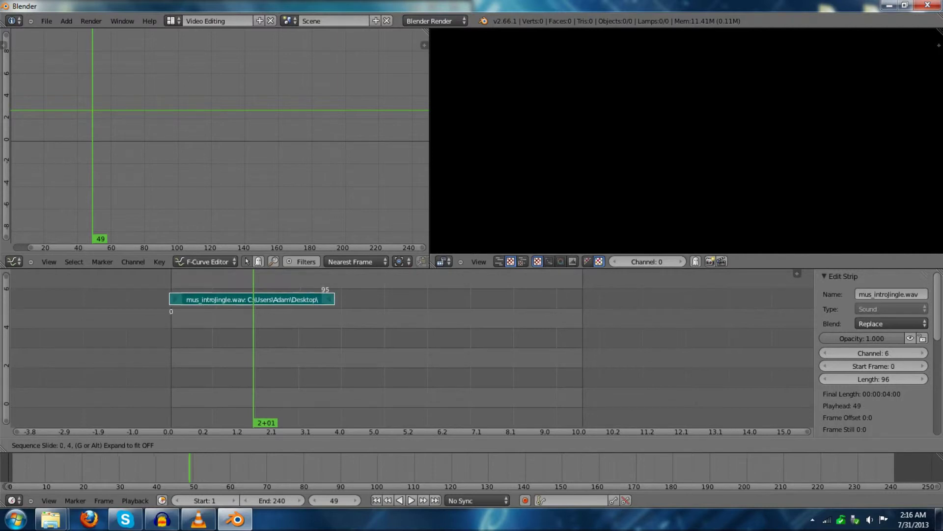
pyautogui.press('Return')
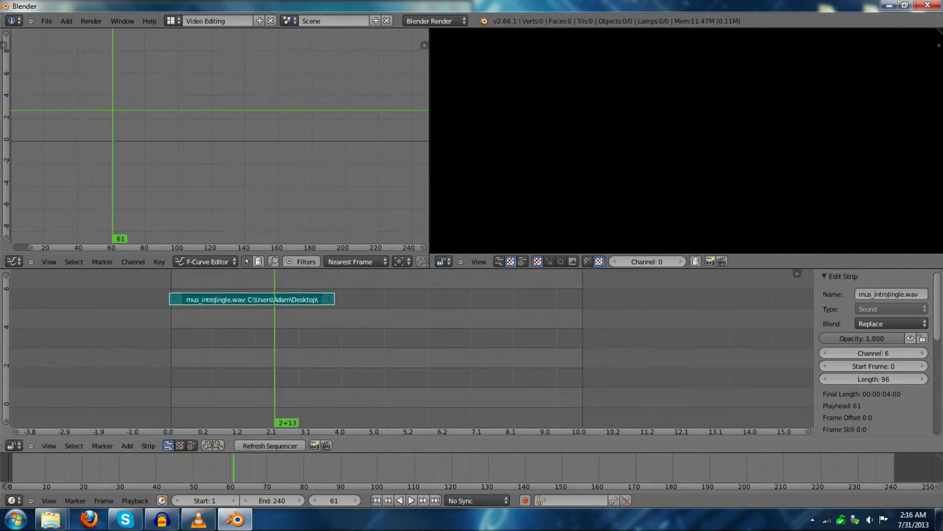
pyautogui.click(169, 363)
pyautogui.press('g')
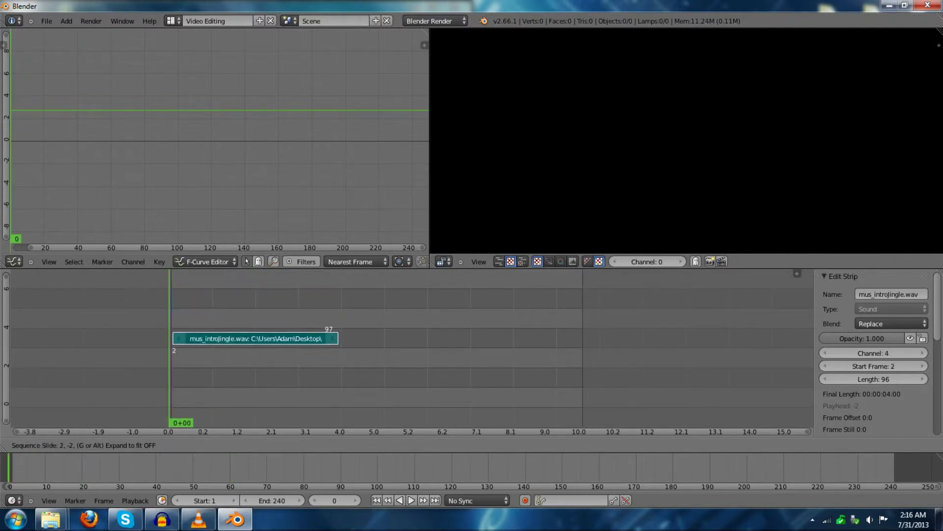
pyautogui.press('Return')
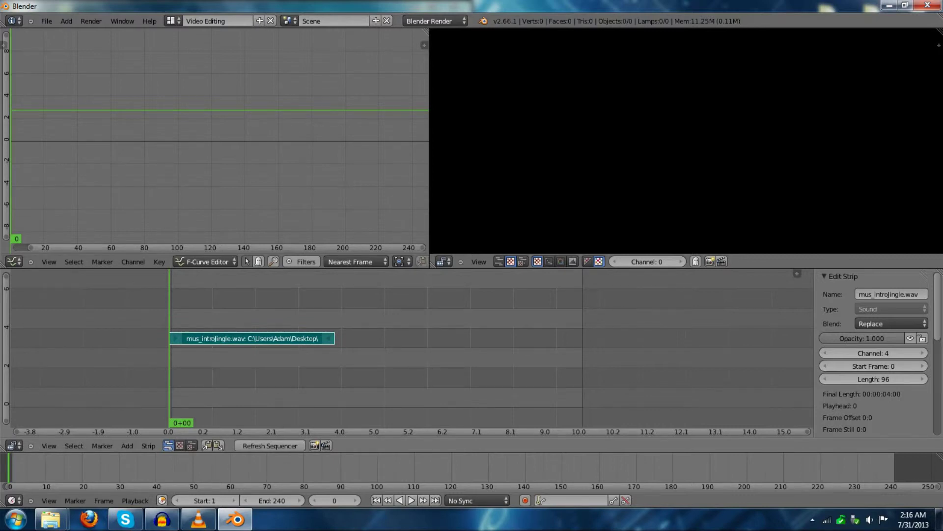
# Move the jingle strip down to channel 1, keeping its start at frame 0, and briefly play the sequence
pyautogui.moveTo(170, 363)
pyautogui.mouseDown()
pyautogui.moveTo(325, 364)
pyautogui.moveTo(170, 364)
pyautogui.mouseUp()
pyautogui.press('g')
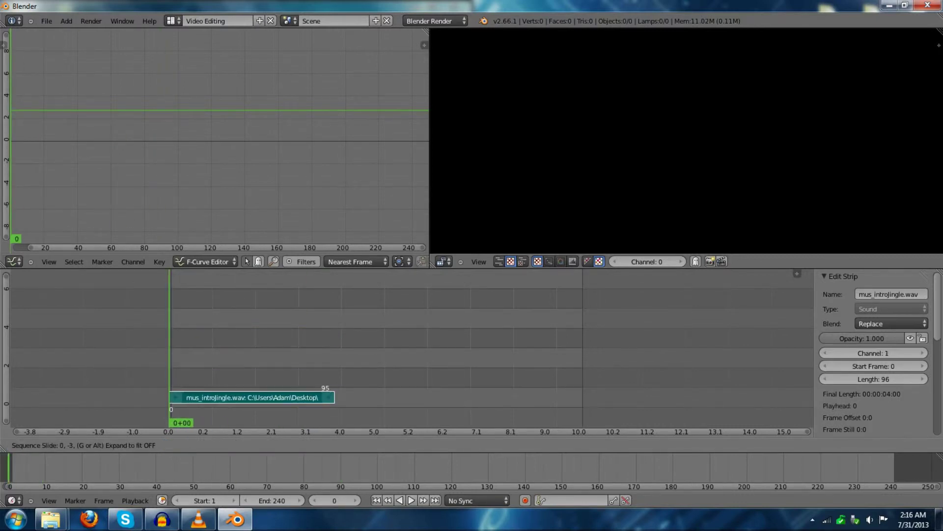
pyautogui.press('Return')
pyautogui.hotkey('alt', 'a')
pyautogui.press('Escape')
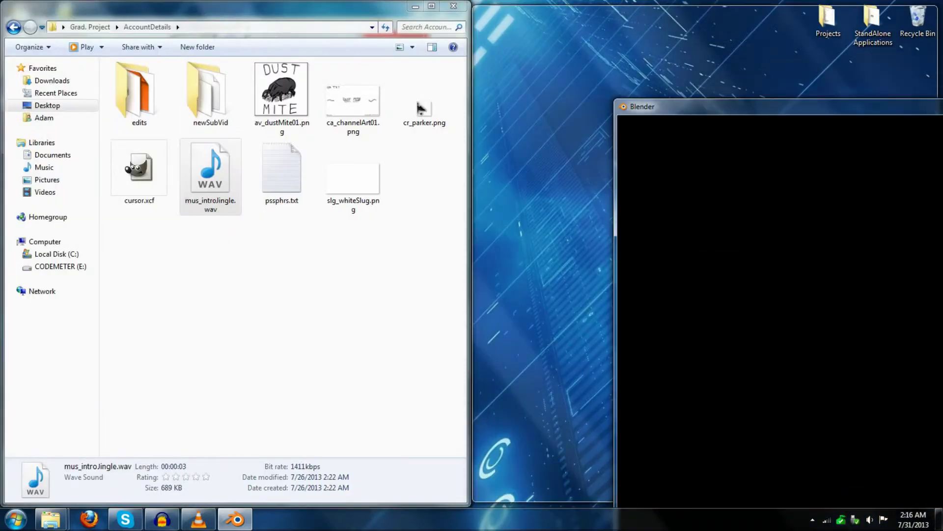
# Add slg_whiteSlug.png from the folder to channel 2 and extend the strip to 99 frames, starting at frame 1
pyautogui.moveTo(942, 106); pyautogui.dragTo(942, 107)
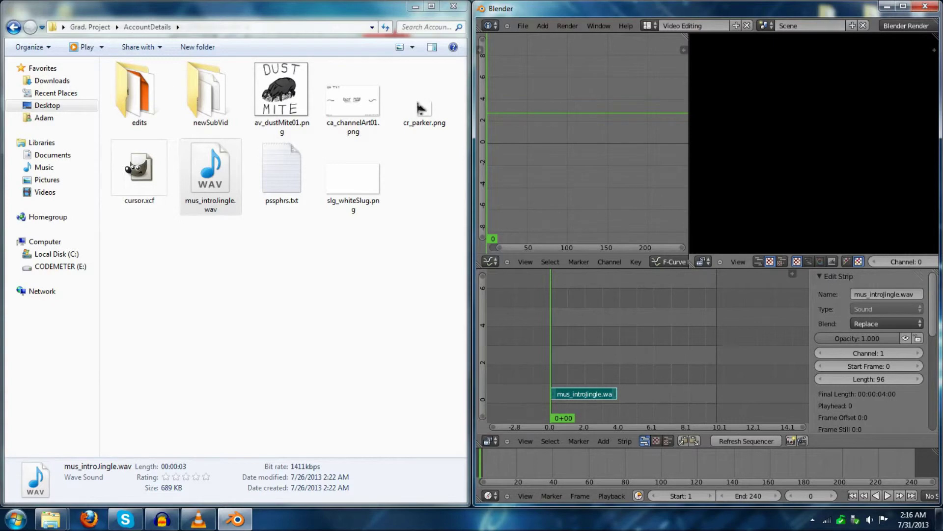
pyautogui.moveTo(353, 178); pyautogui.dragTo(561, 374)
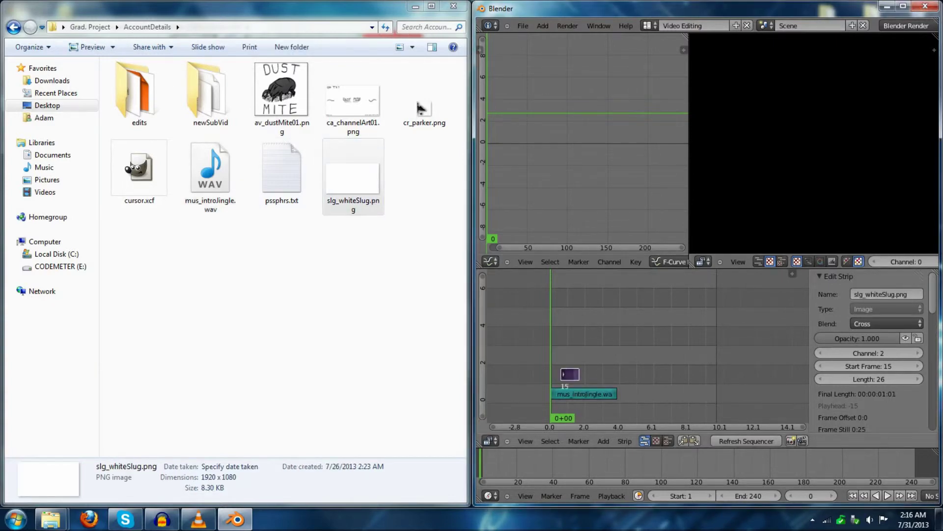
pyautogui.press('g')
pyautogui.press('Escape')
pyautogui.moveTo(577, 374); pyautogui.dragTo(617, 374, button='right')
pyautogui.click(618, 374)
pyautogui.rightClick(589, 375)
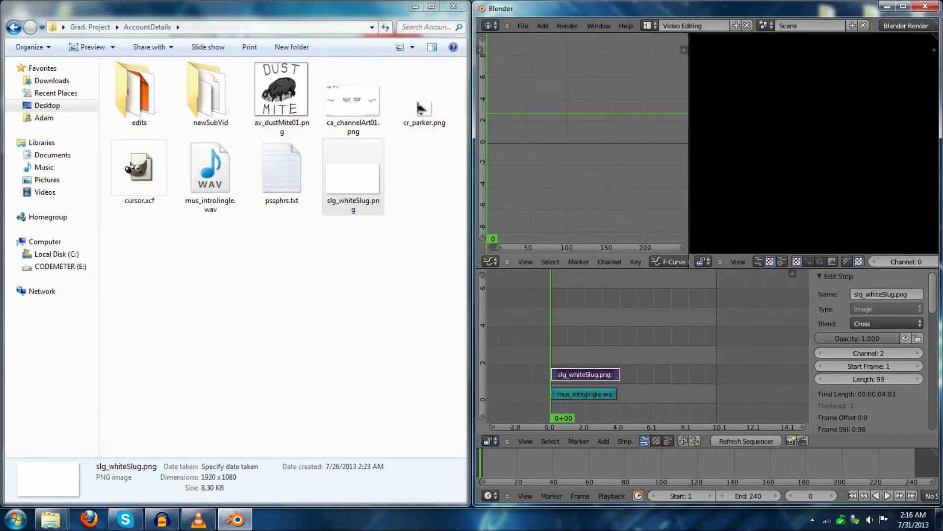
# Maximize Blender, shift the white slug strip to start at frame 0, trim its end to 96 frames, and scrub through it
pyautogui.doubleClick(580, 9)
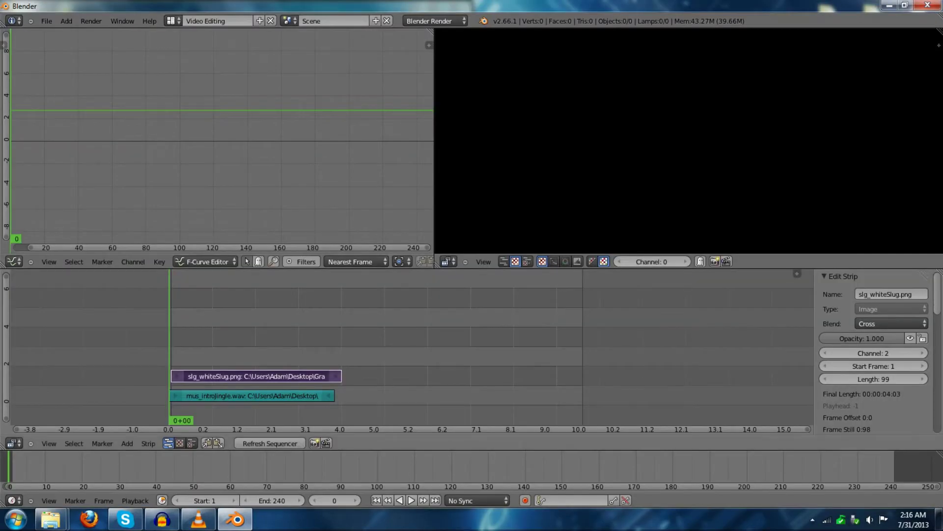
pyautogui.press('g')
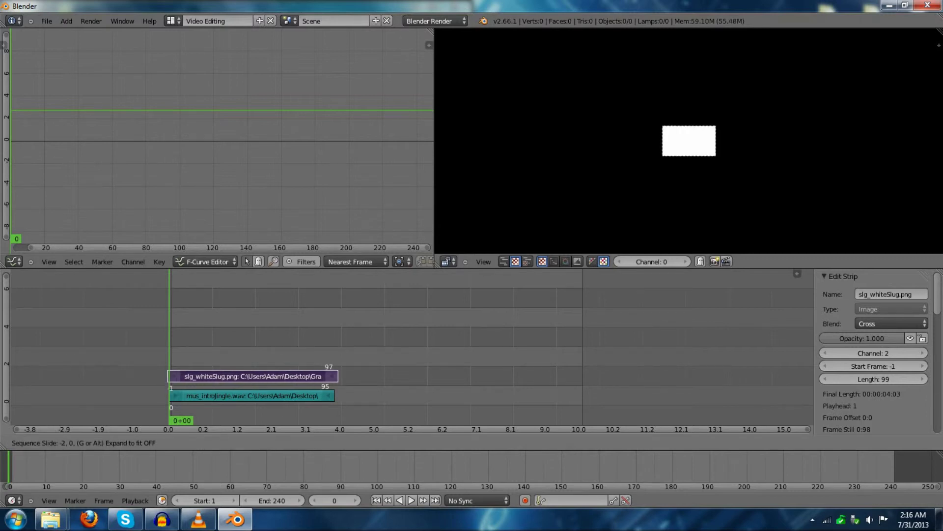
pyautogui.press('Return')
pyautogui.rightClick(333, 376)
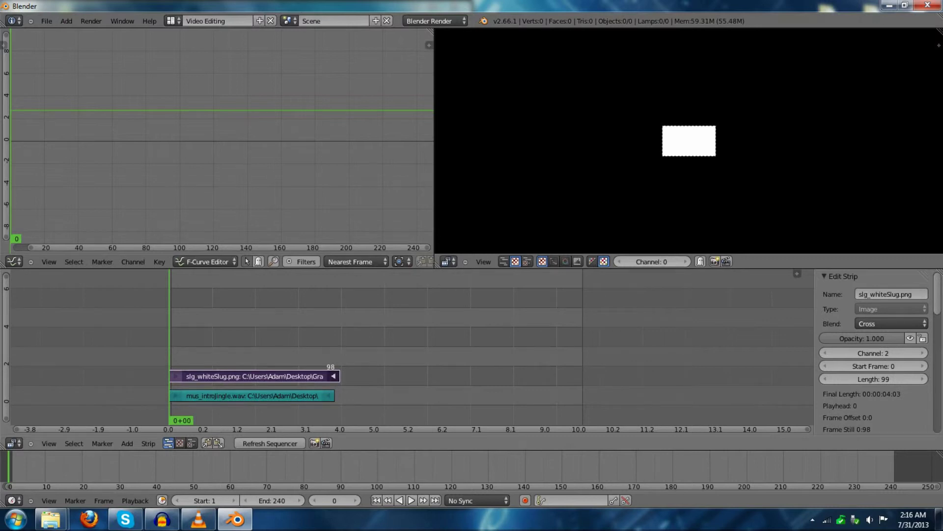
pyautogui.press('g')
pyautogui.press('Return')
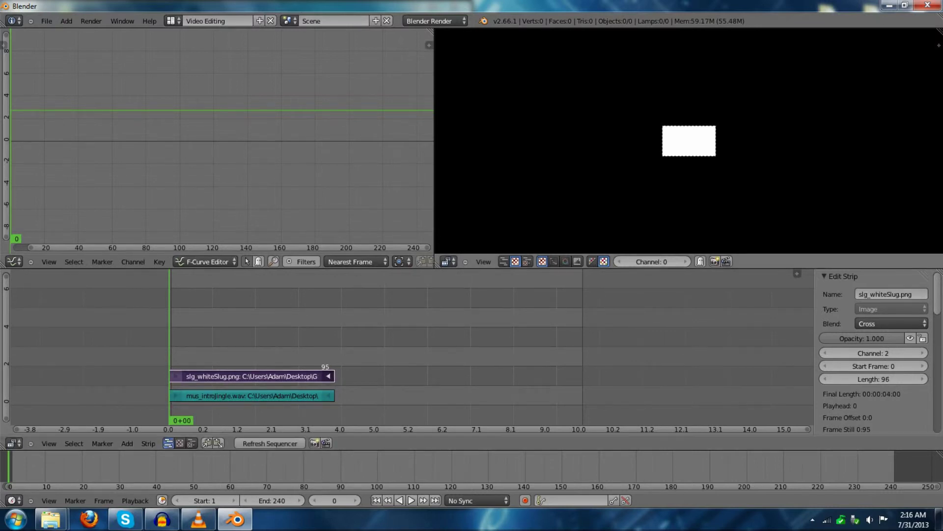
pyautogui.scroll(12, 689, 141)
pyautogui.scroll(6, 689, 141)
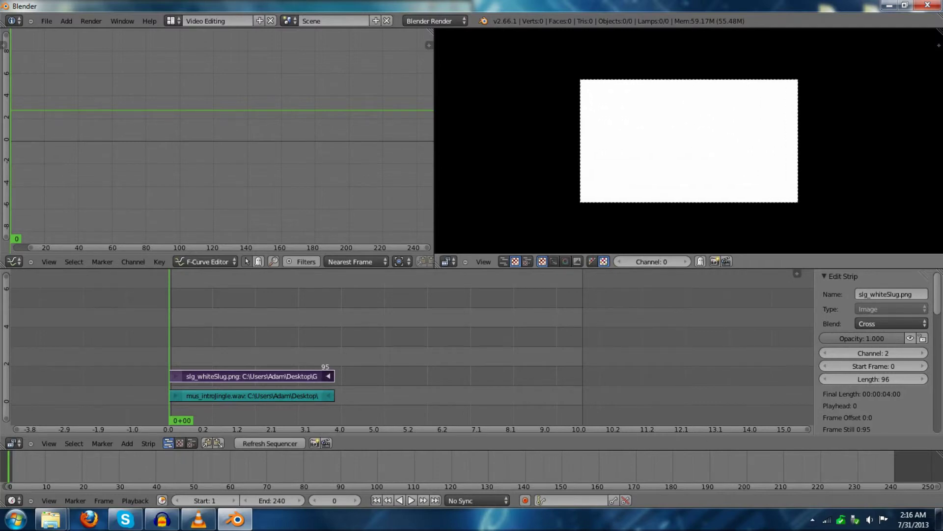
pyautogui.moveTo(202, 339); pyautogui.dragTo(278, 339)
pyautogui.moveTo(278, 403); pyautogui.dragTo(171, 403)
# Add av_dustMite01.png from the folder to channel 3 at frame 8 and maximize the Blender window again
pyautogui.moveTo(393, 6); pyautogui.dragTo(942, 267)
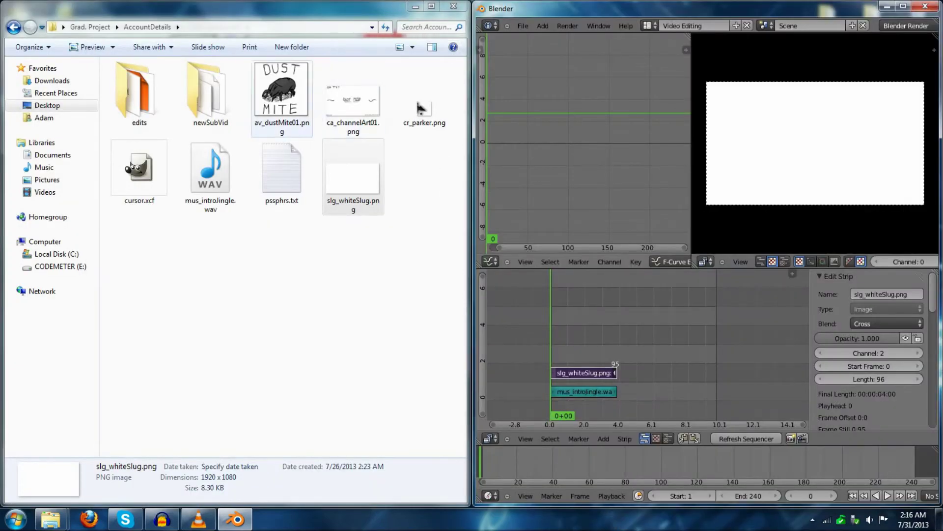
pyautogui.moveTo(281, 96); pyautogui.dragTo(583, 314)
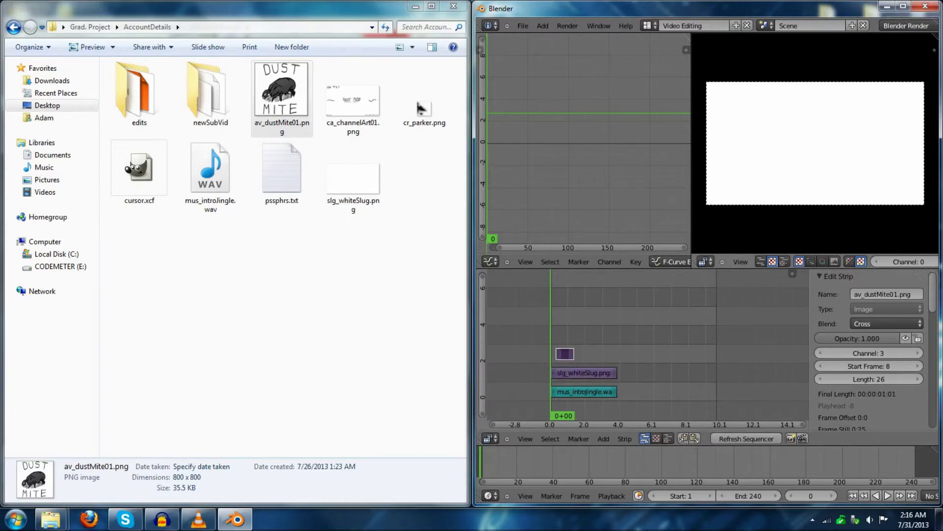
pyautogui.doubleClick(565, 9)
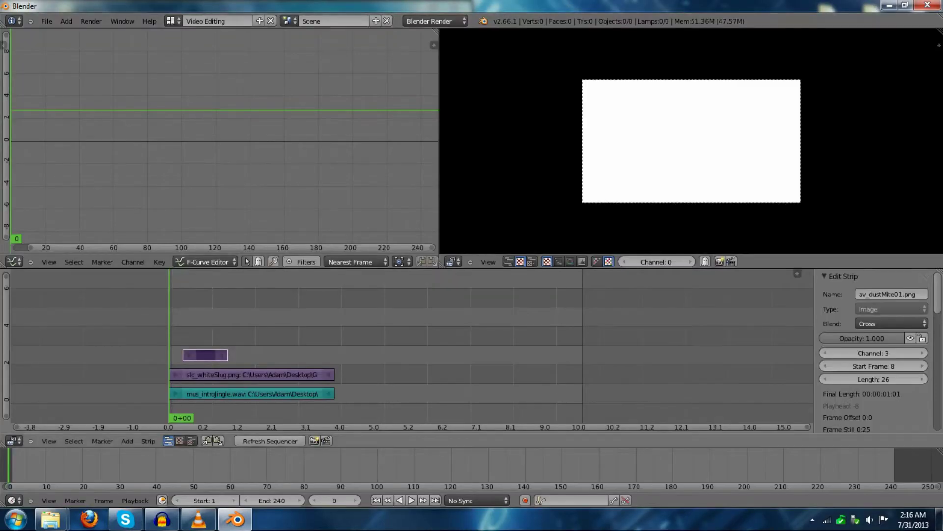
# Play and scrub the sequence to frame 23 to examine how the dust mite image fills the preview
pyautogui.moveTo(170, 319); pyautogui.dragTo(182, 319)
pyautogui.hotkey('alt', 'a')
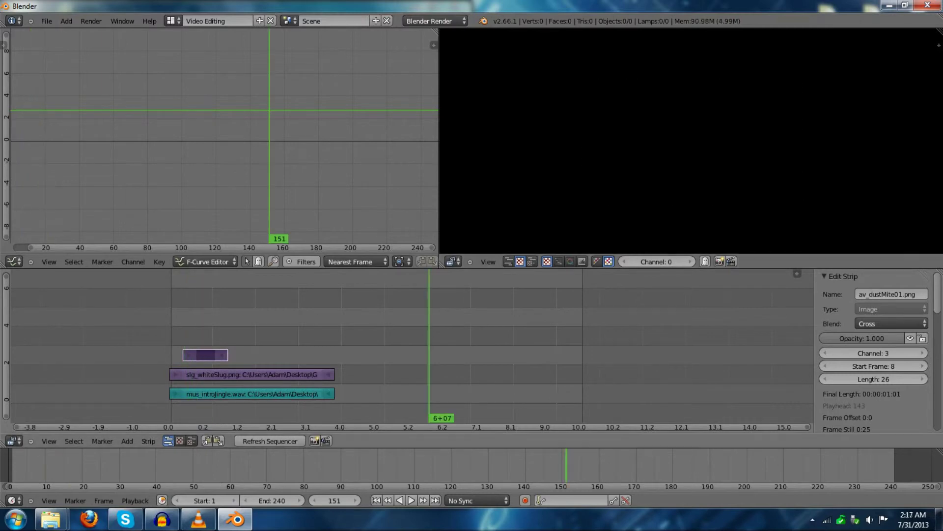
pyautogui.moveTo(183, 320); pyautogui.dragTo(208, 319)
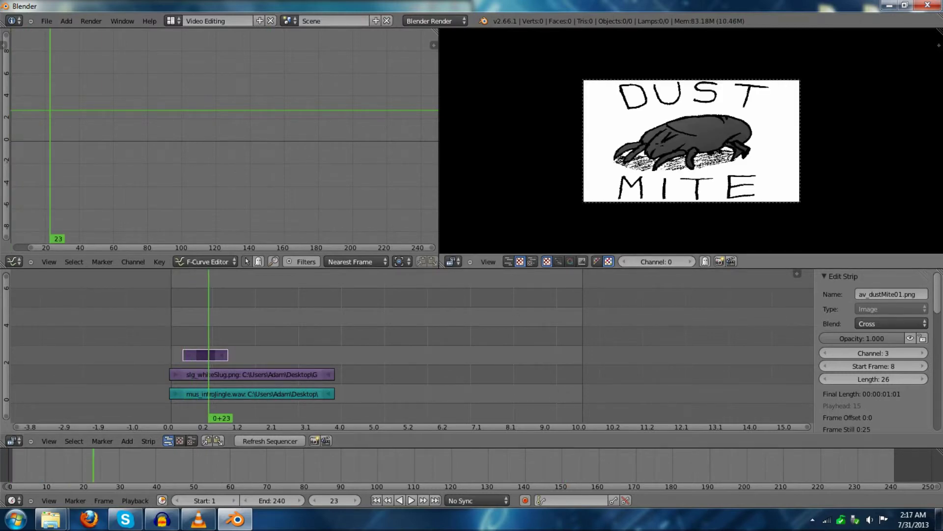
pyautogui.scroll(-4, 691, 141)
pyautogui.scroll(3, 691, 141)
pyautogui.scroll(-5, 691, 141)
pyautogui.scroll(5, 691, 141)
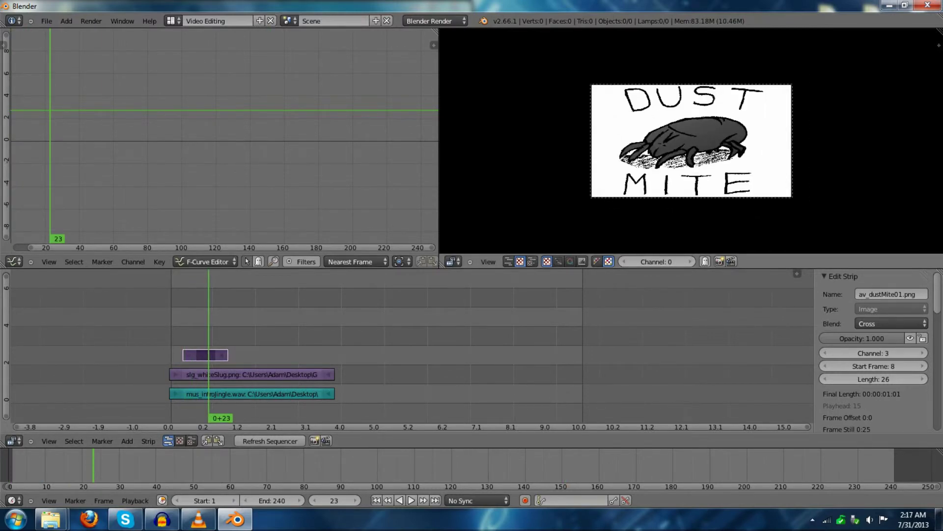
pyautogui.moveTo(209, 320)
pyautogui.mouseDown()
pyautogui.moveTo(182, 319)
pyautogui.moveTo(209, 320)
pyautogui.mouseUp()
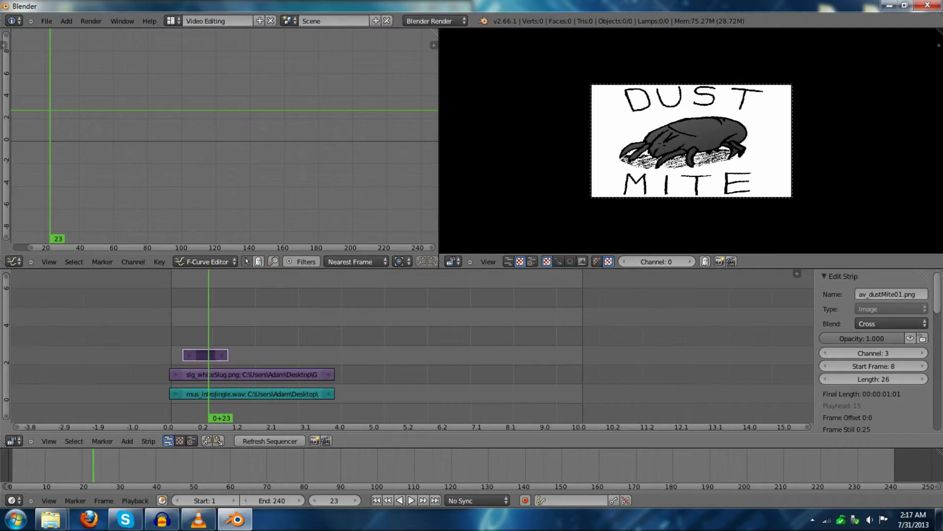
pyautogui.scroll(3, 412, 344)
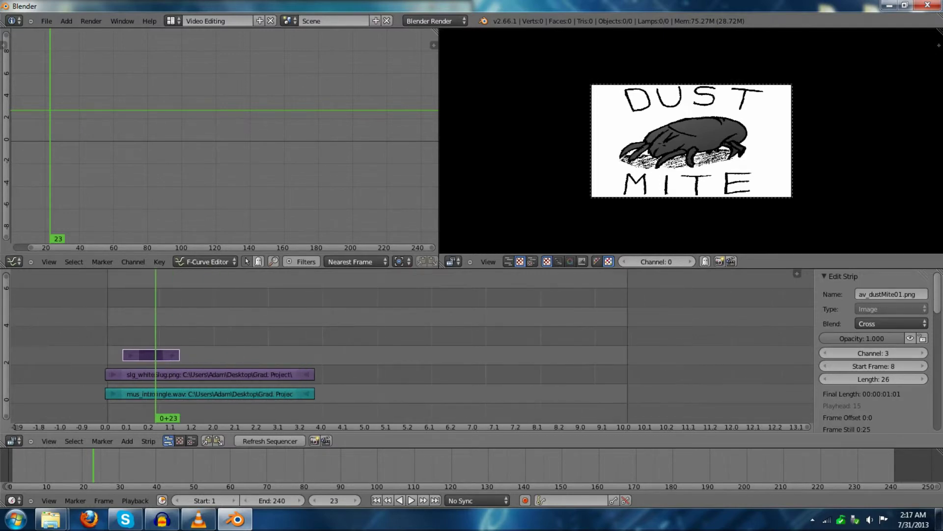
pyautogui.moveTo(364, 344); pyautogui.dragTo(458, 344, button='middle')
pyautogui.scroll(8, 692, 141)
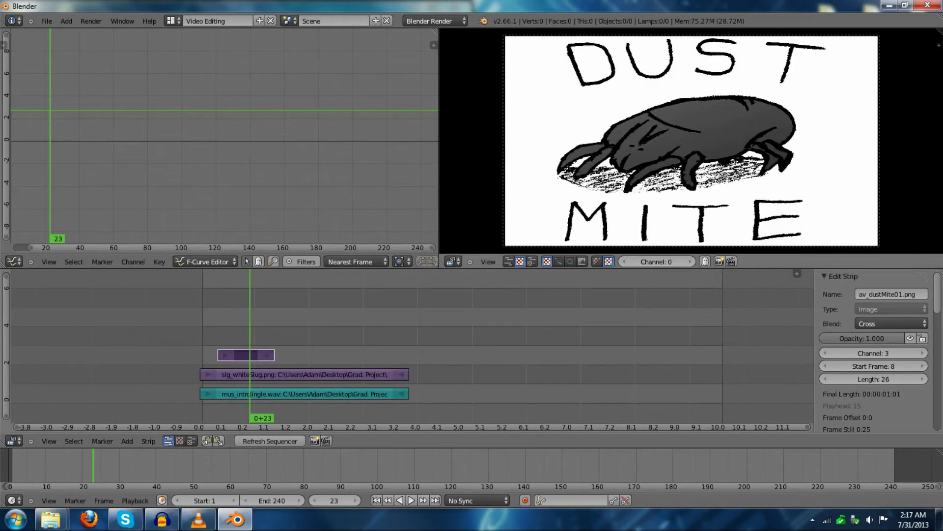
pyautogui.scroll(1, 690, 141)
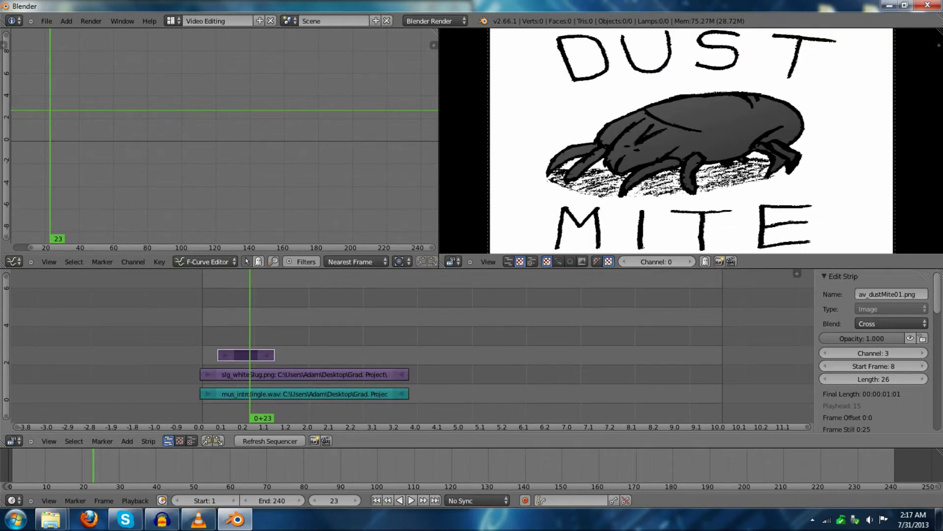
# Enable Image Offset for the av_dustMite01.png strip so the image is not stretched to the frame
pyautogui.scroll(-8, 875, 344)
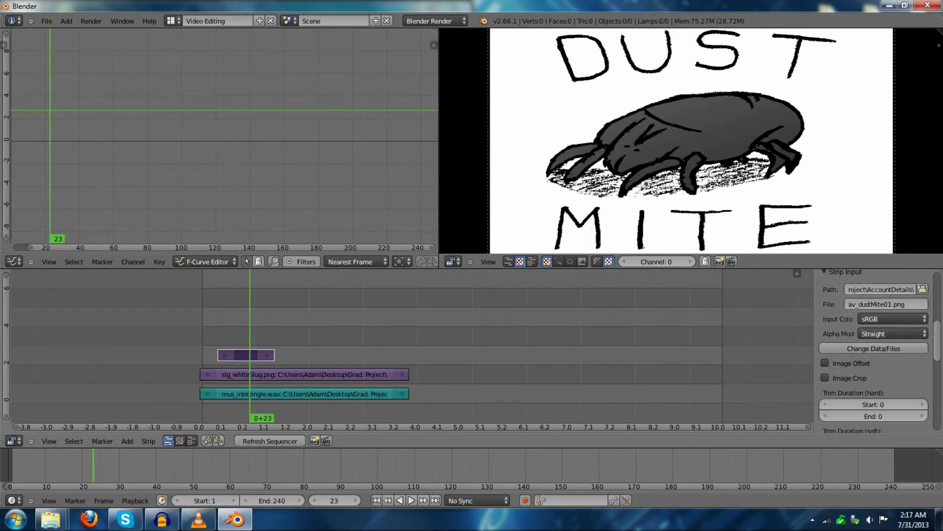
pyautogui.click(825, 363)
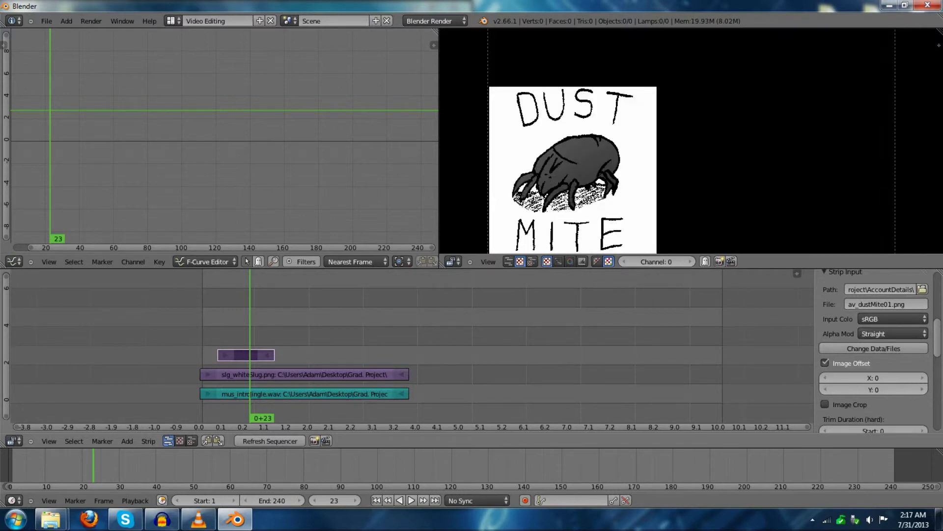
pyautogui.scroll(1, 875, 363)
pyautogui.scroll(7, 874, 351)
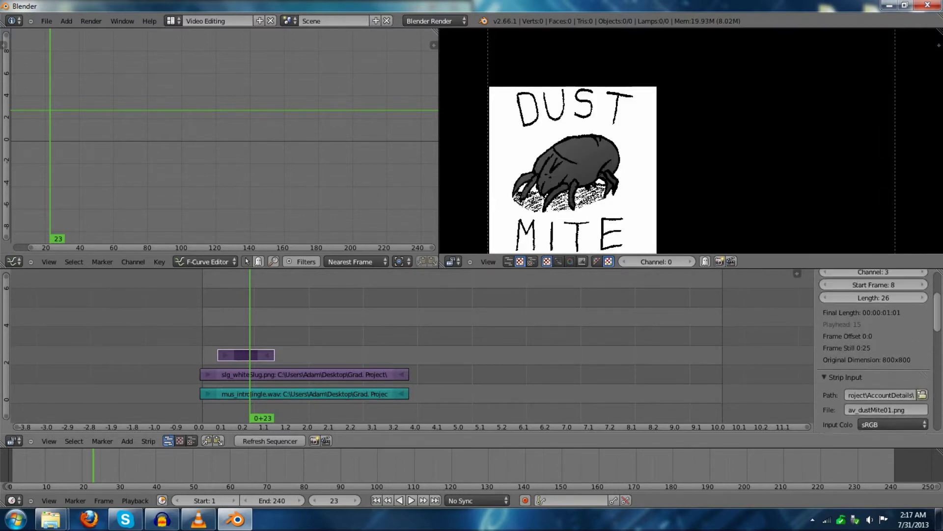
pyautogui.scroll(-5, 692, 141)
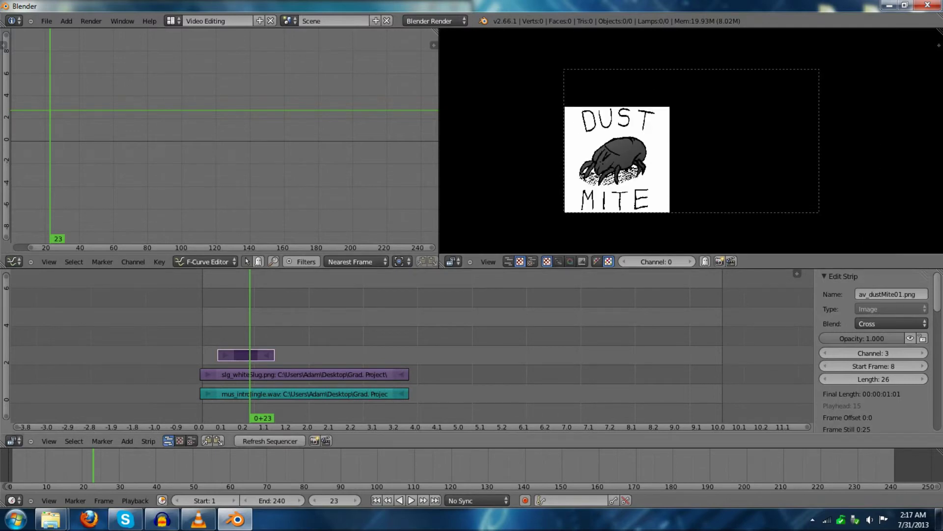
# Set the blend mode of the dust mite strip to Alpha Over and scrub across it to check the compositing
pyautogui.moveTo(210, 320); pyautogui.dragTo(239, 319)
pyautogui.scroll(2, 691, 141)
pyautogui.scroll(10, 691, 141)
pyautogui.scroll(-12, 691, 141)
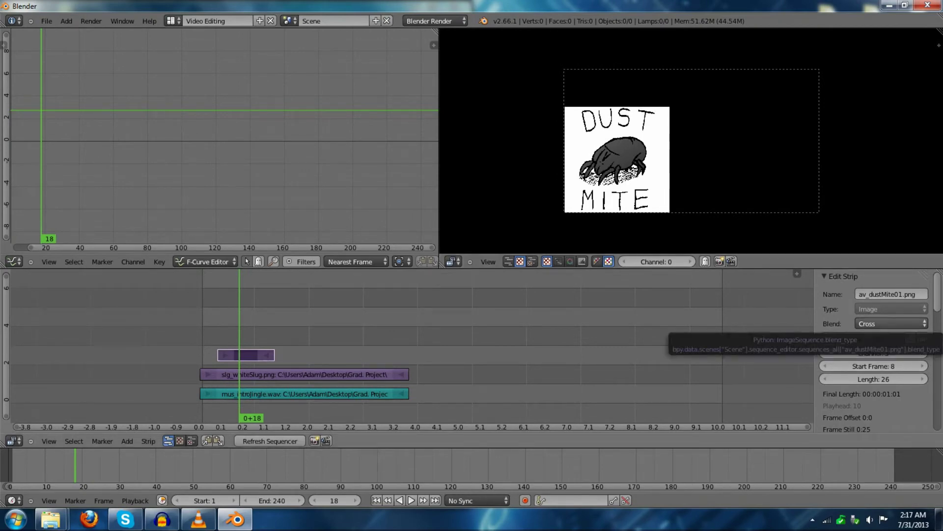
pyautogui.click(884, 323)
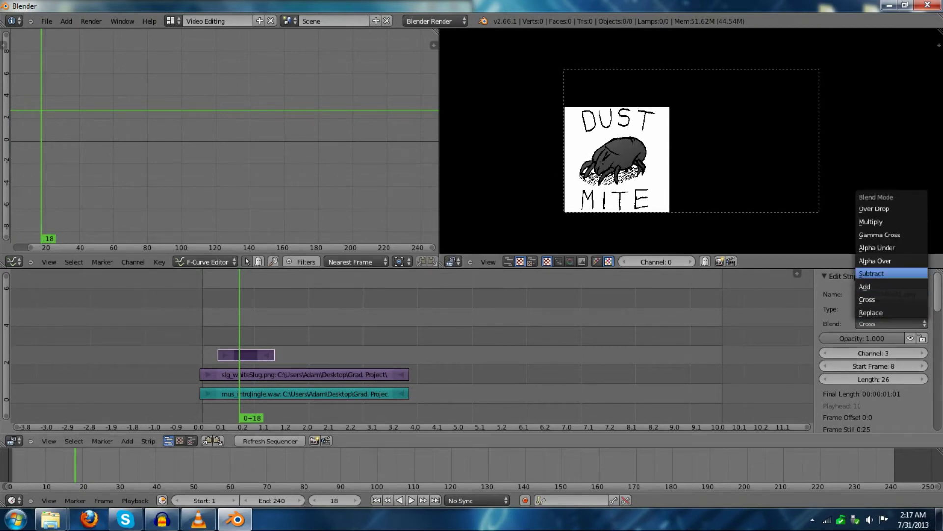
pyautogui.click(879, 261)
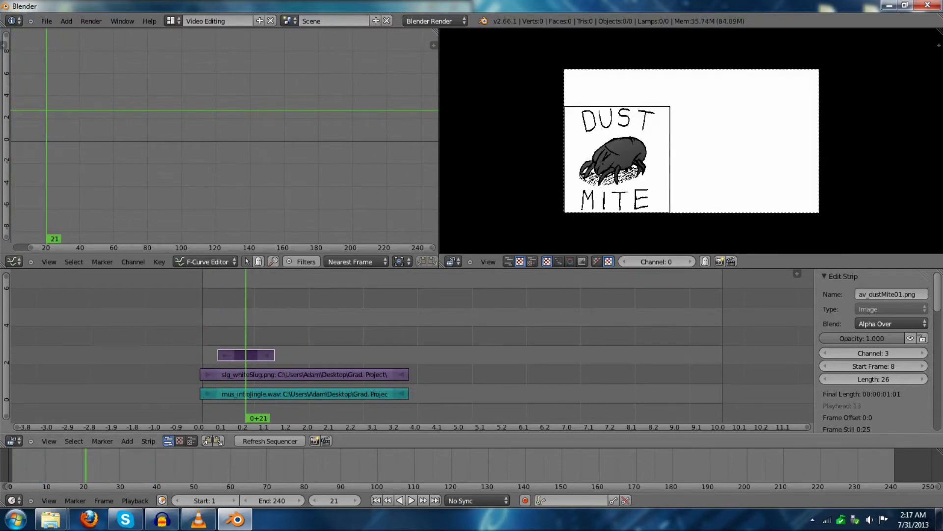
pyautogui.click(890, 323)
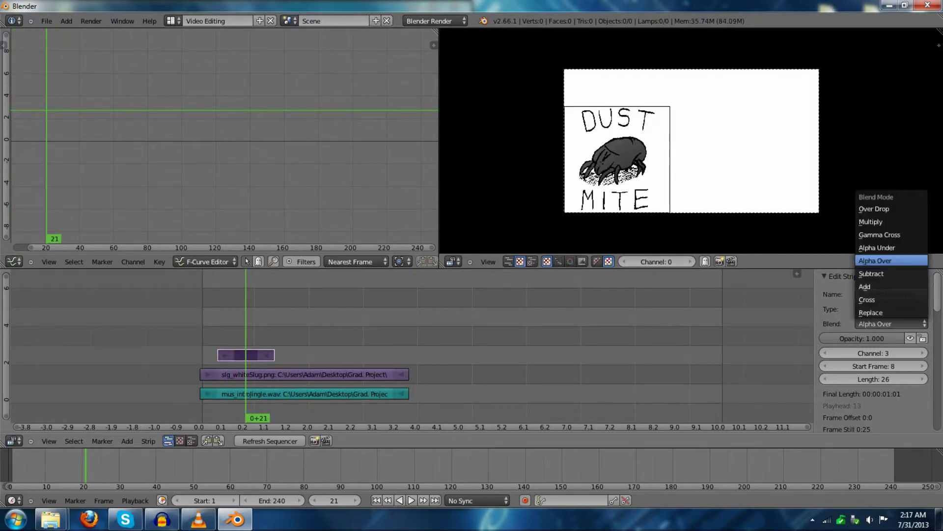
pyautogui.click(891, 261)
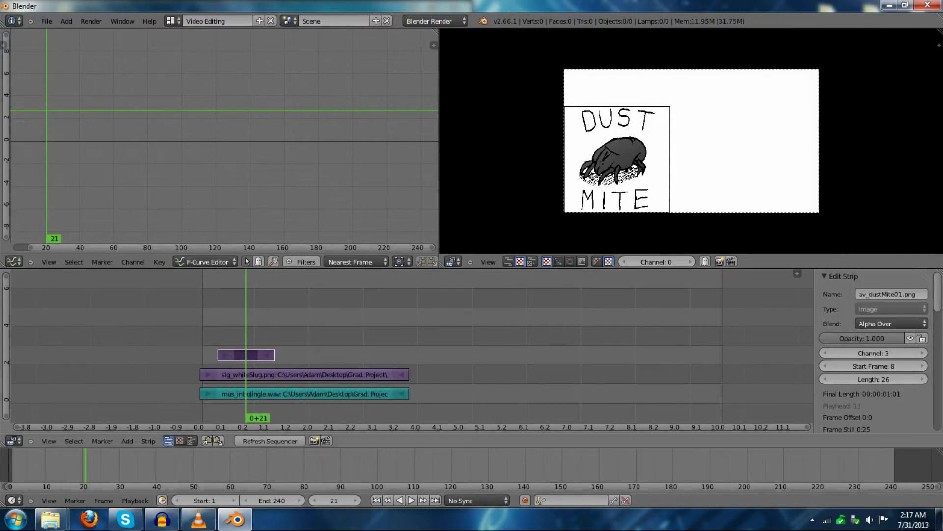
pyautogui.moveTo(261, 319); pyautogui.dragTo(227, 319)
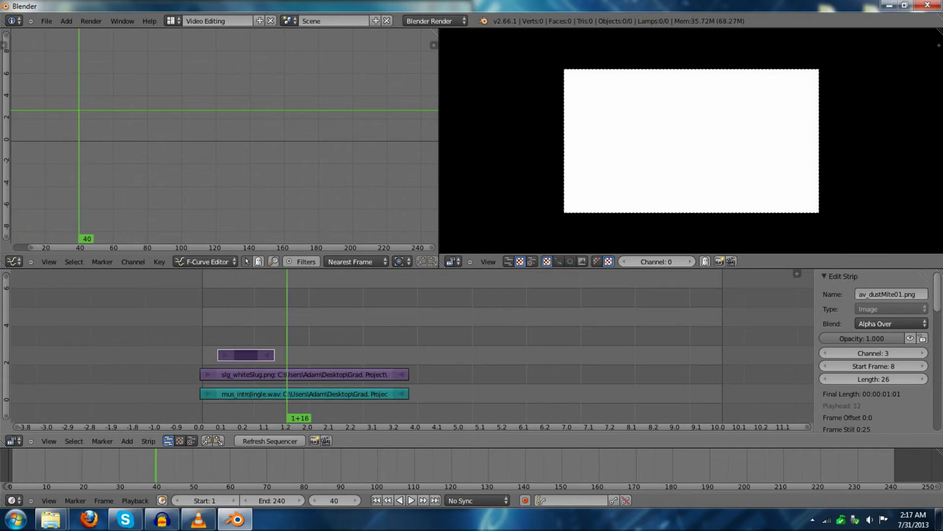
# Set the white slug strip's blend mode to Alpha Over and scrub back to frame 14
pyautogui.rightClick(290, 375)
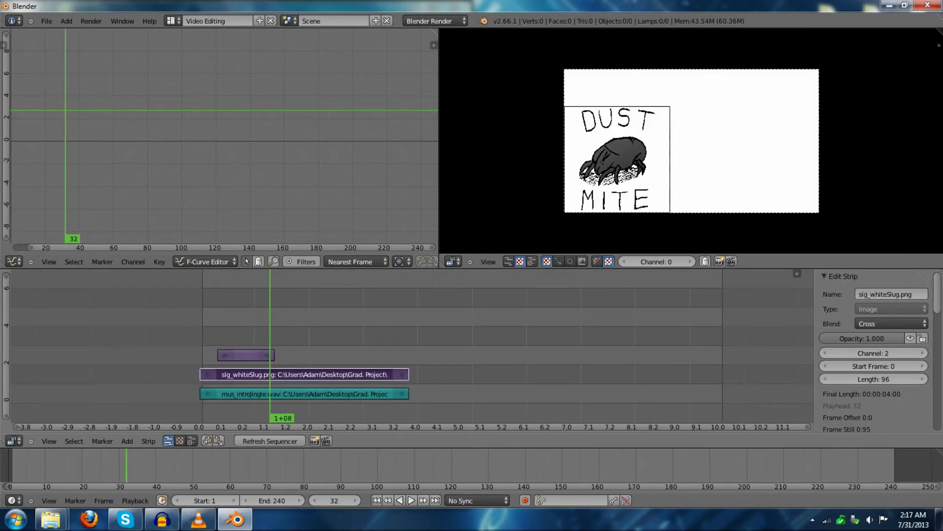
pyautogui.click(892, 324)
pyautogui.click(875, 261)
pyautogui.moveTo(418, 339); pyautogui.dragTo(231, 339)
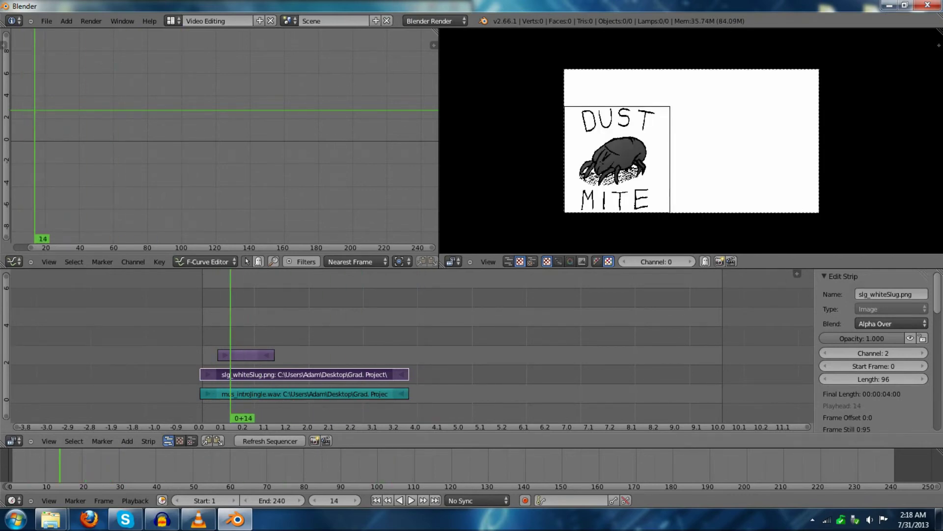
# Scrub to frame 16 and move the av_dustMite01.png strip so that it starts at frame 6
pyautogui.rightClick(247, 355)
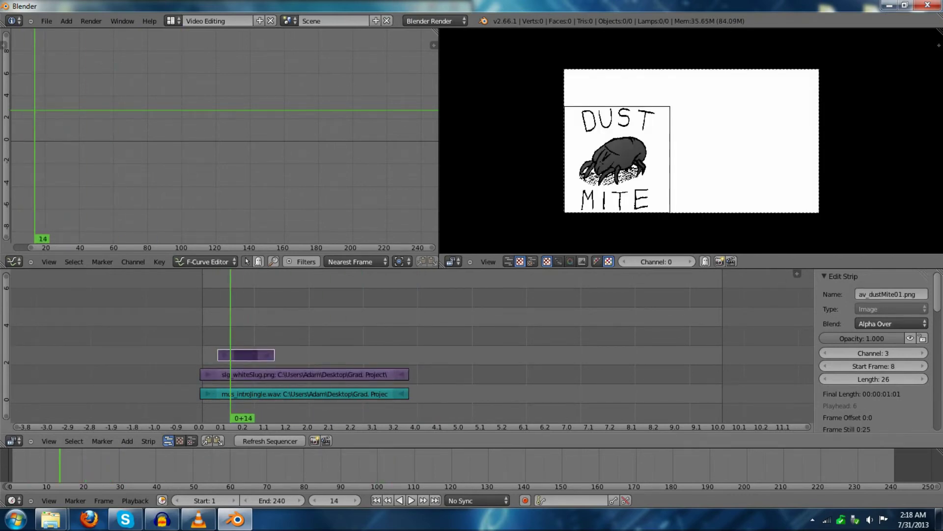
pyautogui.rightClick(149, 441)
pyautogui.click(169, 383)
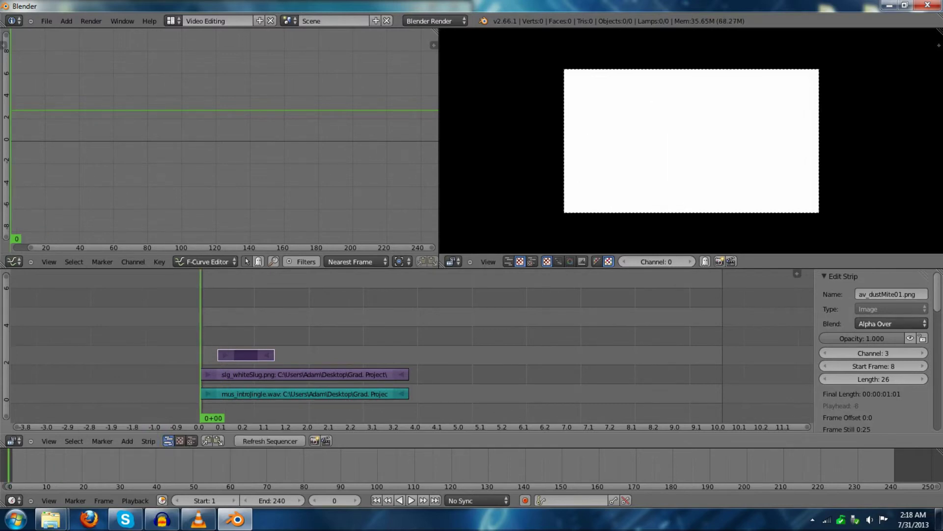
pyautogui.click(236, 374)
pyautogui.rightClick(225, 355)
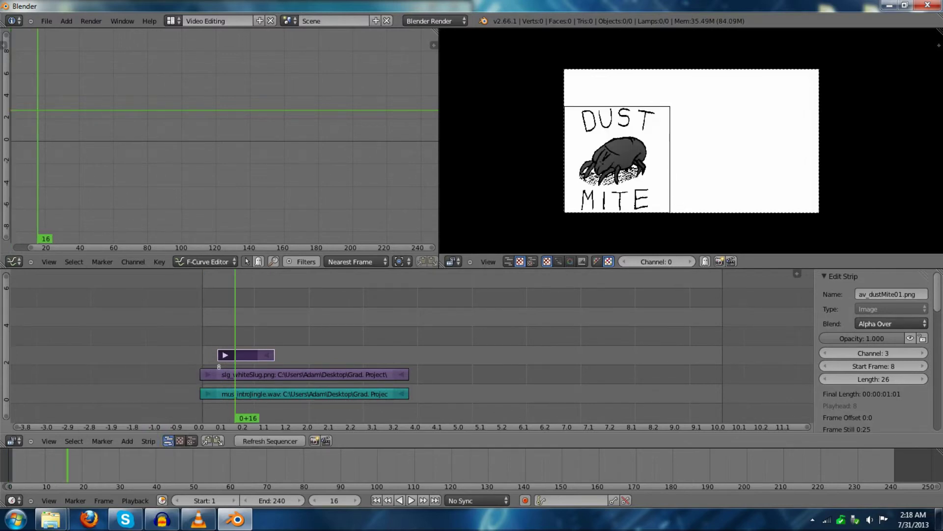
pyautogui.rightClick(245, 355)
pyautogui.press('g')
pyautogui.click(241, 354)
pyautogui.scroll(-1, 692, 141)
pyautogui.scroll(7, 692, 141)
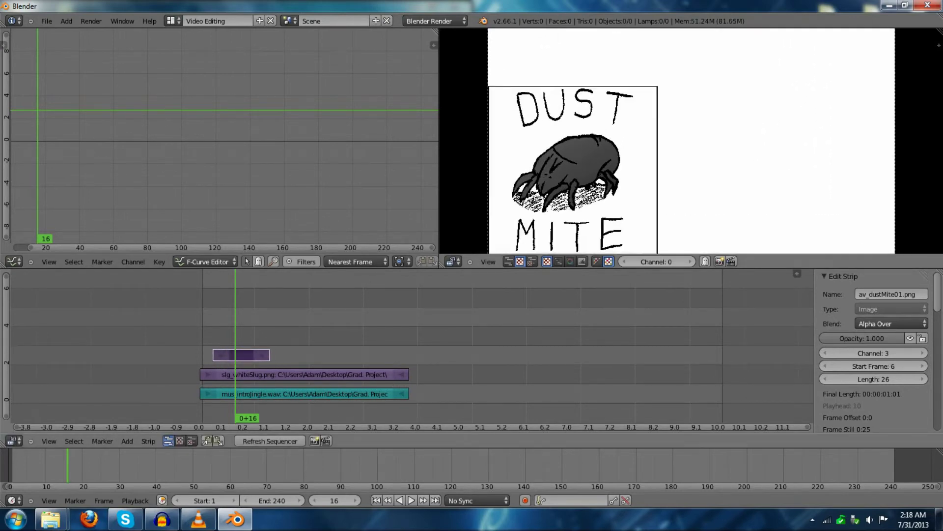
# Try shifting the dust mite image horizontally with an Image Offset X of 95, and reset X to 0
pyautogui.scroll(-8, 873, 365)
pyautogui.moveTo(873, 326)
pyautogui.mouseDown()
pyautogui.moveTo(932, 326)
pyautogui.moveTo(889, 325)
pyautogui.mouseUp()
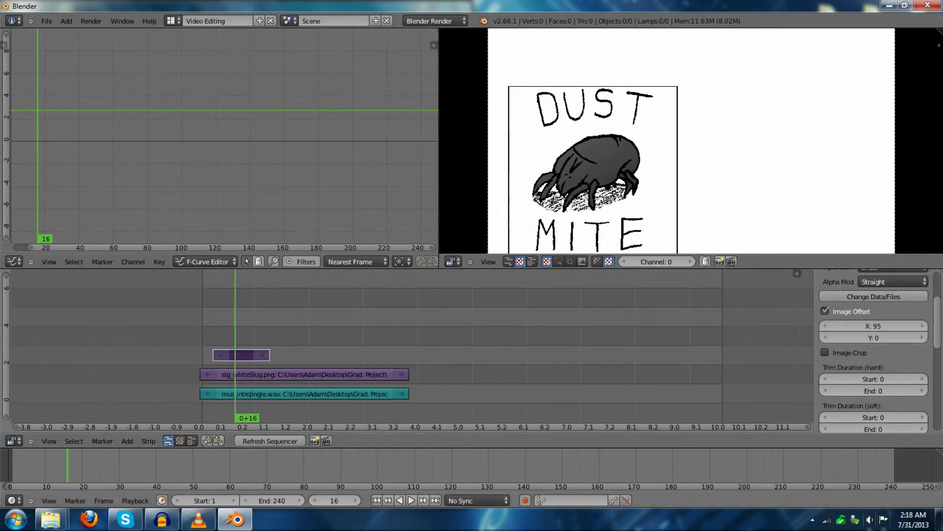
pyautogui.click(874, 325)
pyautogui.write('0')
pyautogui.press('Return')
# Collapse the dust mite strip's input settings and add a Transform effect strip to it
pyautogui.scroll(3, 874, 351)
pyautogui.click(825, 290)
pyautogui.moveTo(209, 325); pyautogui.dragTo(235, 325)
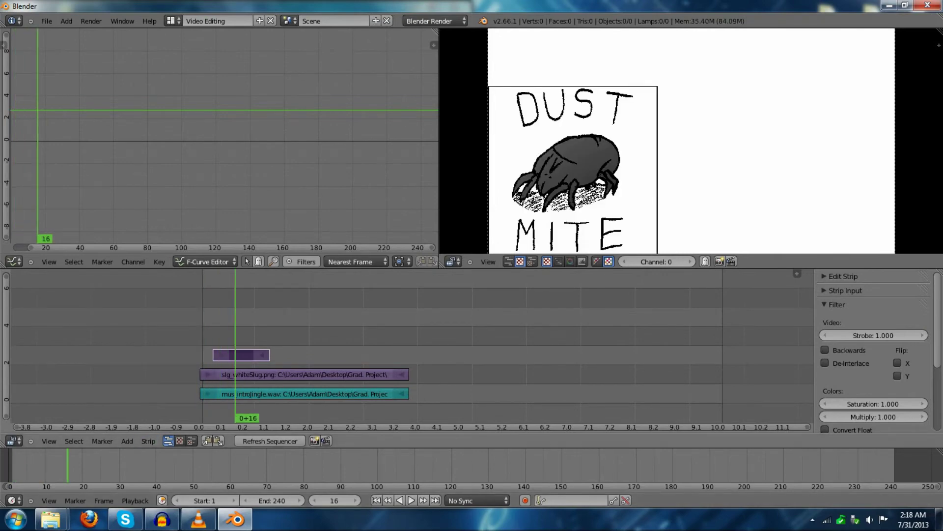
pyautogui.click(127, 441)
pyautogui.moveTo(147, 359)
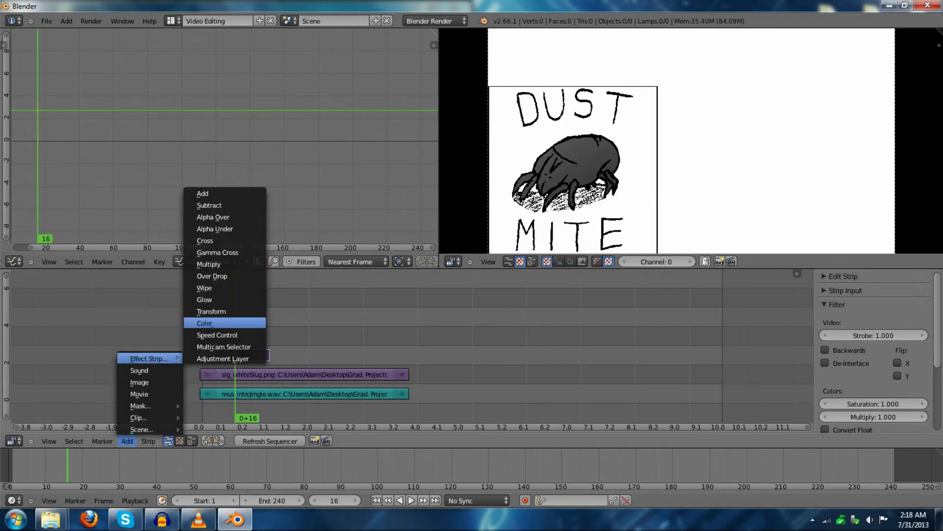
pyautogui.click(211, 311)
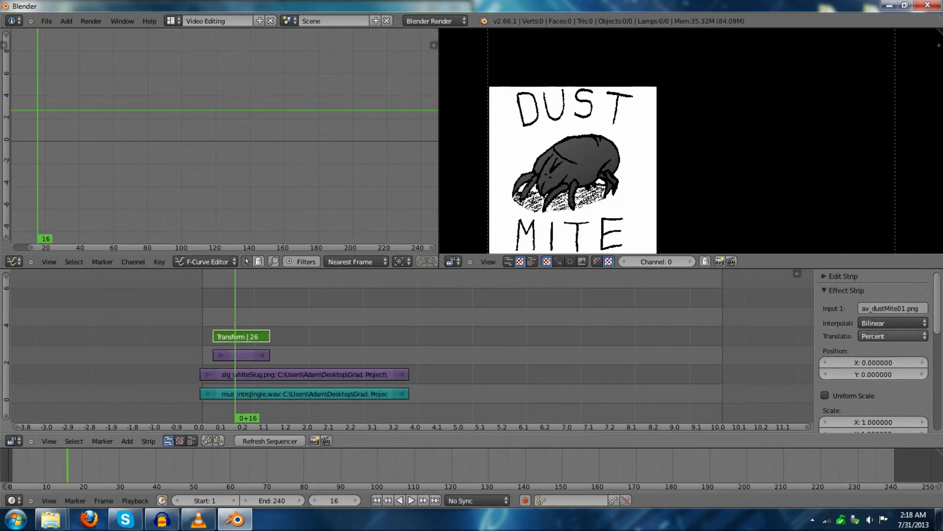
pyautogui.click(892, 308)
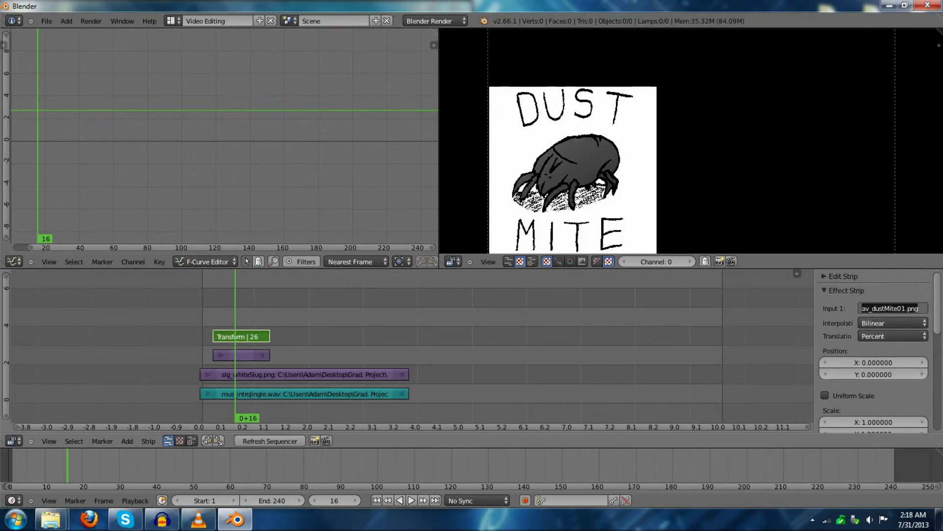
pyautogui.write('7')
pyautogui.write('rns')
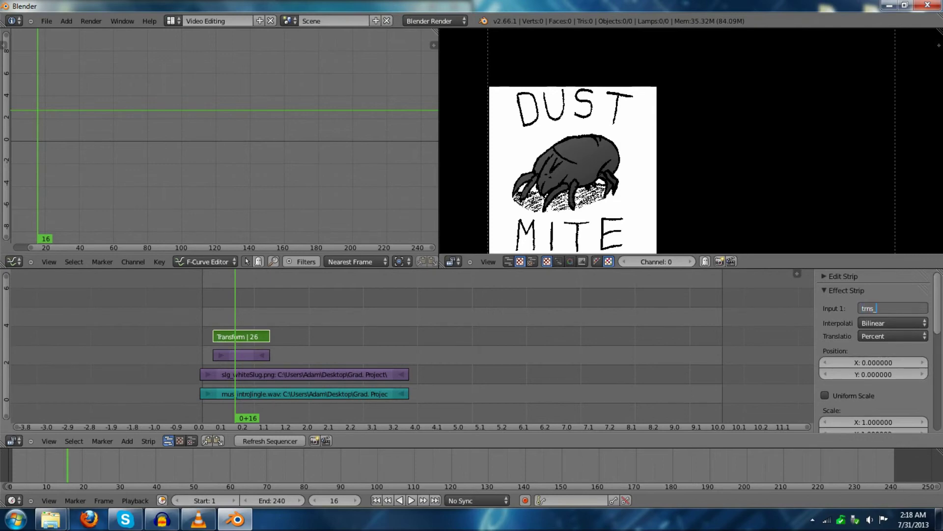
pyautogui.press('Escape')
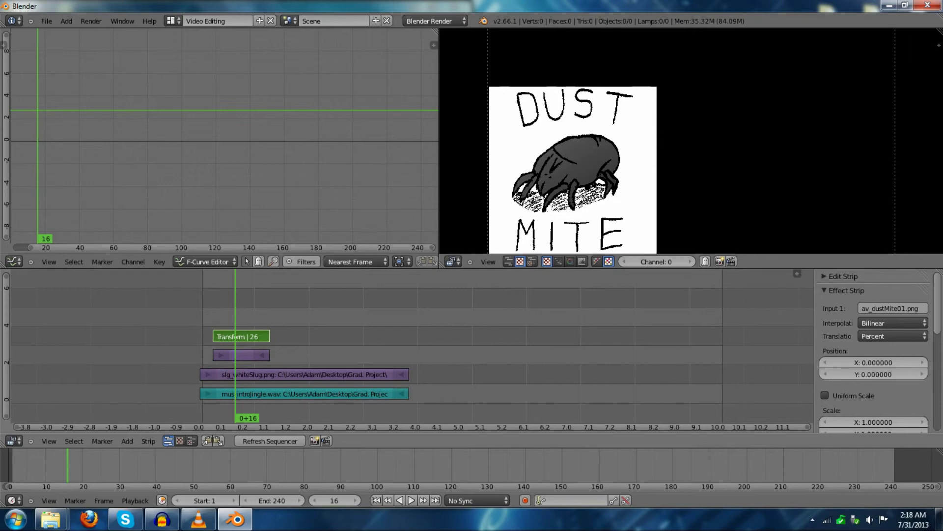
# Scrub to frame 29 and set the blend mode of the Transform strip to Alpha Over
pyautogui.moveTo(236, 344); pyautogui.dragTo(263, 344)
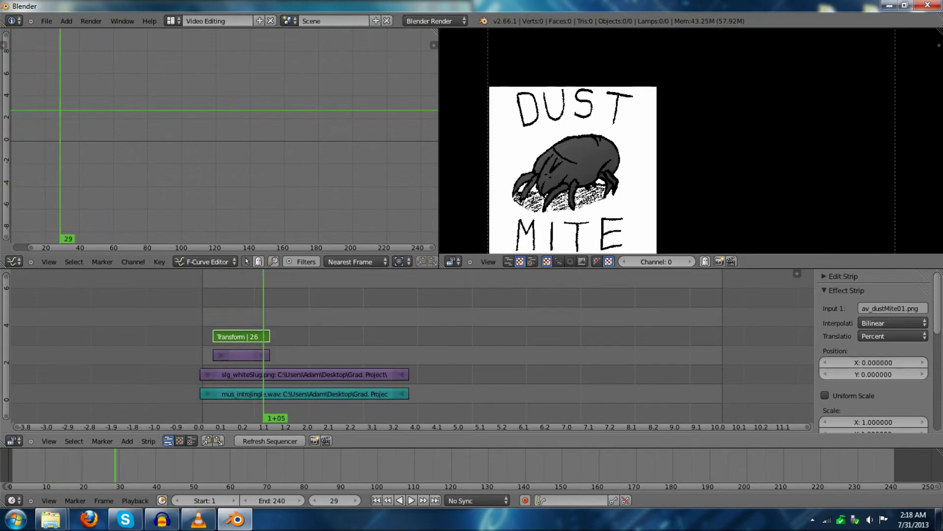
pyautogui.click(825, 276)
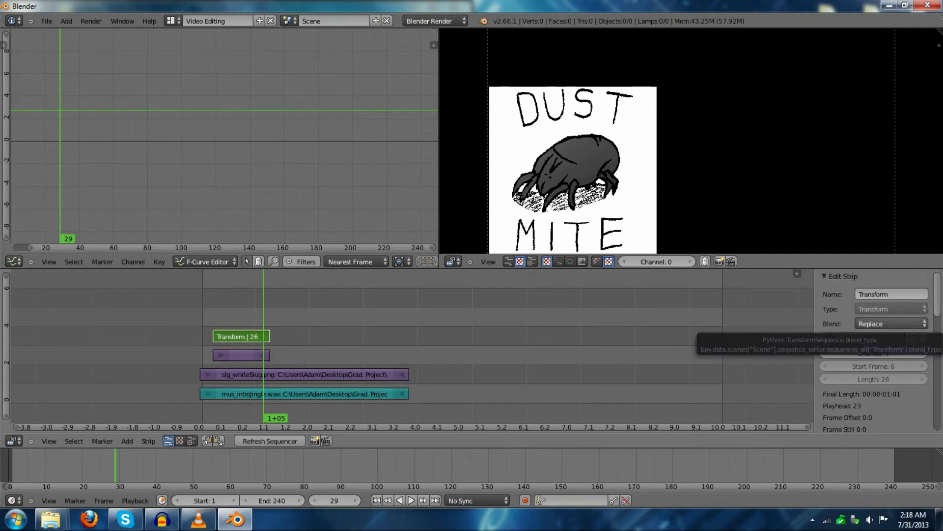
pyautogui.click(891, 323)
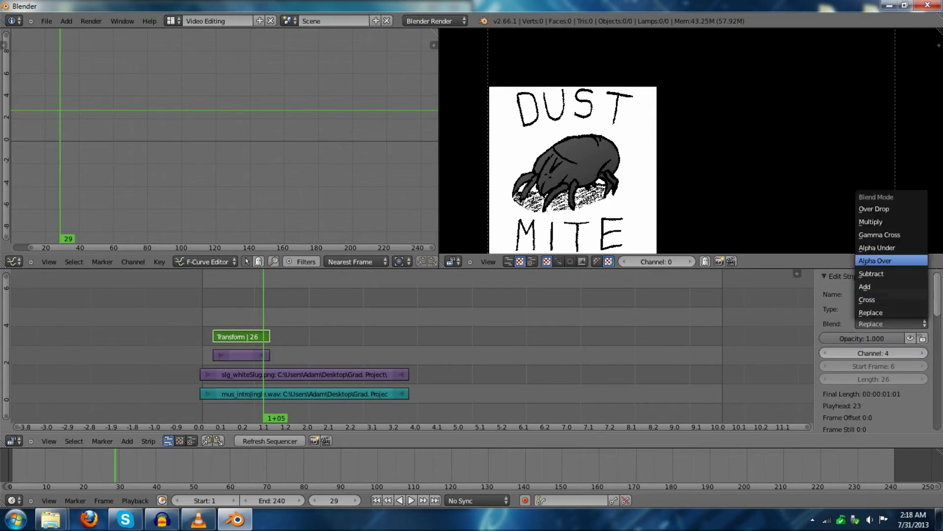
pyautogui.click(875, 260)
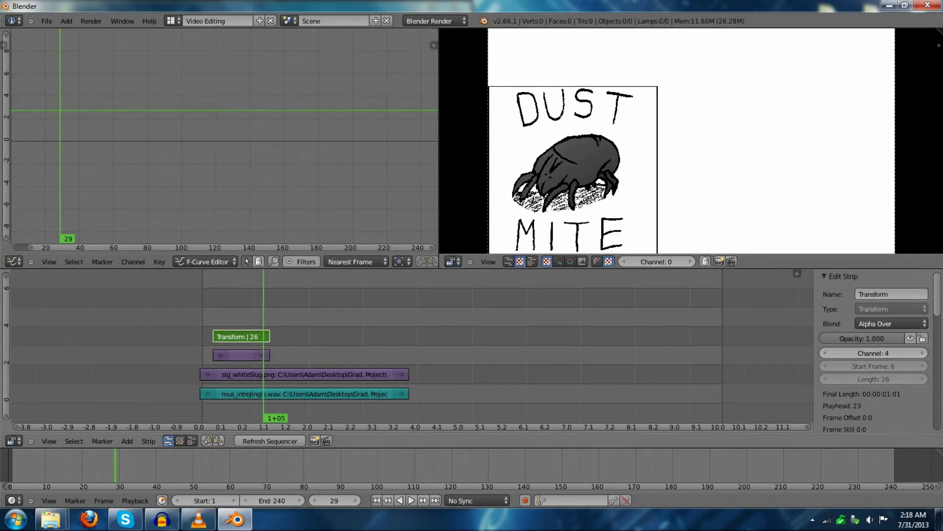
# Rename the Transform strip as trns_dustmite
pyautogui.click(891, 294)
pyautogui.write('trns_dustm')
pyautogui.write('ite')
pyautogui.press('Return')
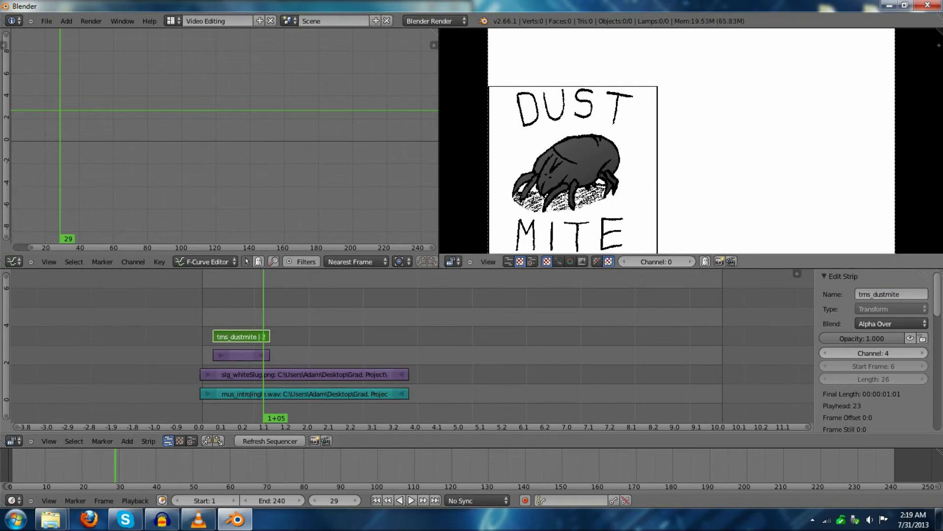
# Scrub to frame 18 and set the transform strip's X position to about 30.62 percent
pyautogui.moveTo(272, 315); pyautogui.dragTo(239, 315)
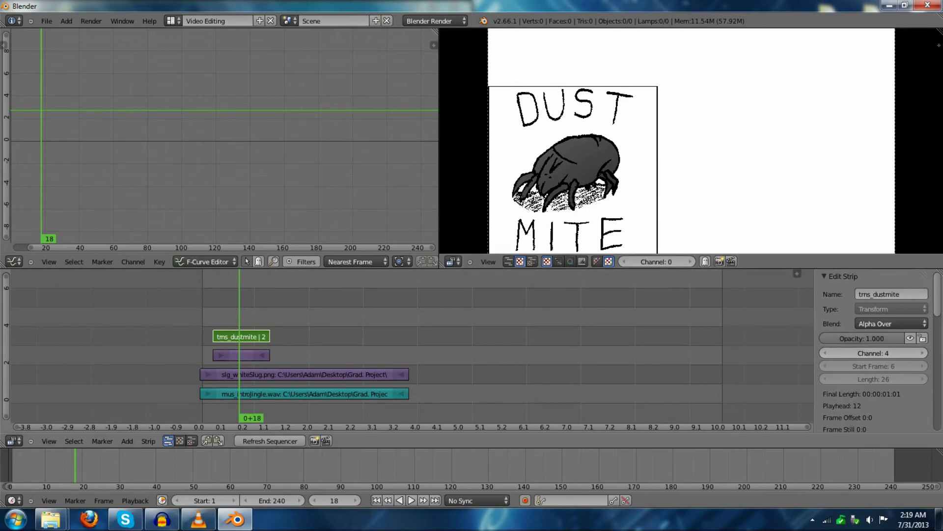
pyautogui.scroll(-3, 874, 351)
pyautogui.scroll(3, 875, 351)
pyautogui.moveTo(884, 339)
pyautogui.mouseDown()
pyautogui.moveTo(831, 338)
pyautogui.moveTo(903, 338)
pyautogui.mouseUp()
pyautogui.scroll(-1, 688, 142)
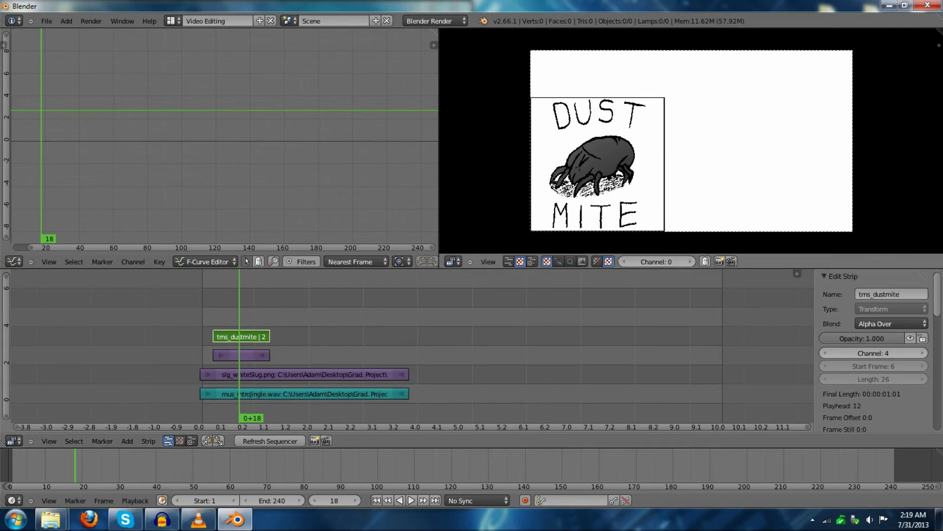
pyautogui.scroll(-4, 875, 350)
pyautogui.scroll(-5, 875, 350)
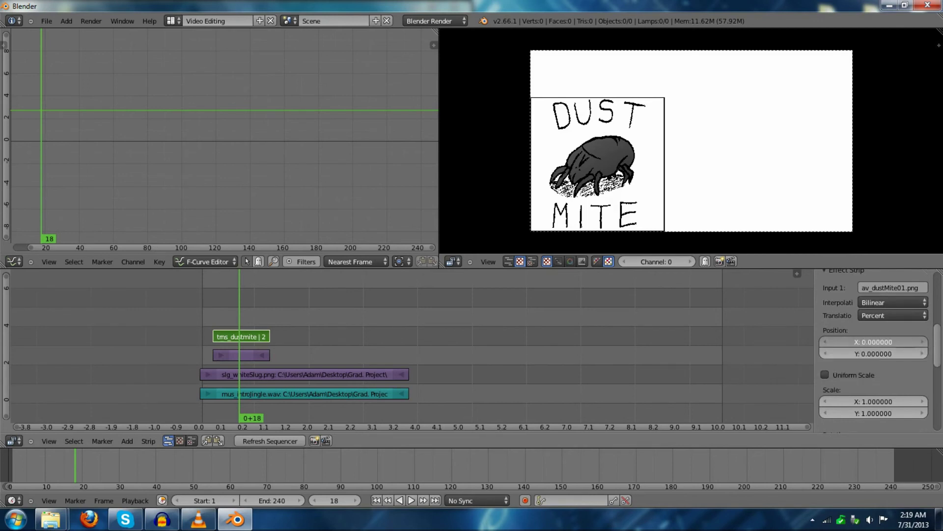
pyautogui.moveTo(874, 342); pyautogui.dragTo(914, 342)
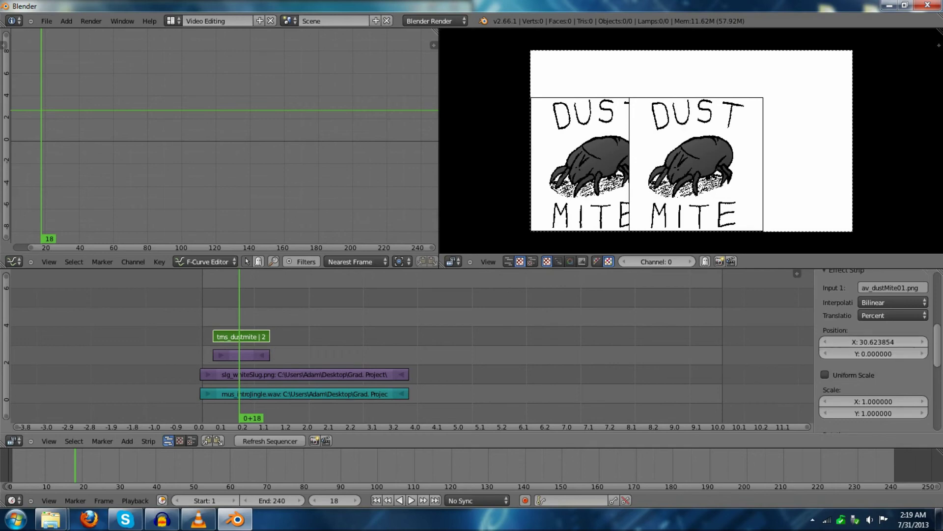
# Lower the opacity of the original av_dustMite01.png strip until its untransformed image is hidden
pyautogui.rightClick(242, 354)
pyautogui.scroll(-1, 410, 351)
pyautogui.scroll(10, 875, 344)
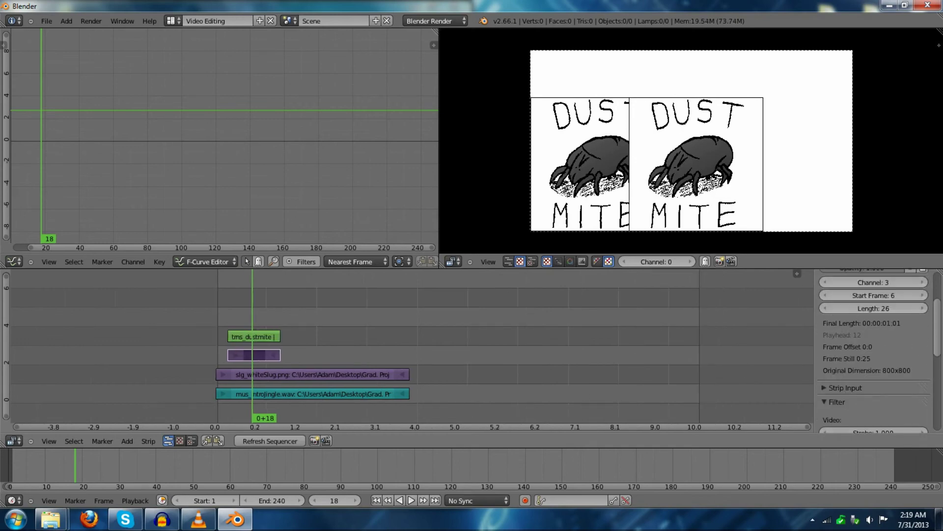
pyautogui.moveTo(885, 338); pyautogui.dragTo(805, 339)
# Set the X scale of the trns_dustmite strip to 0.98 and rotate its image slightly counterclockwise
pyautogui.rightClick(254, 337)
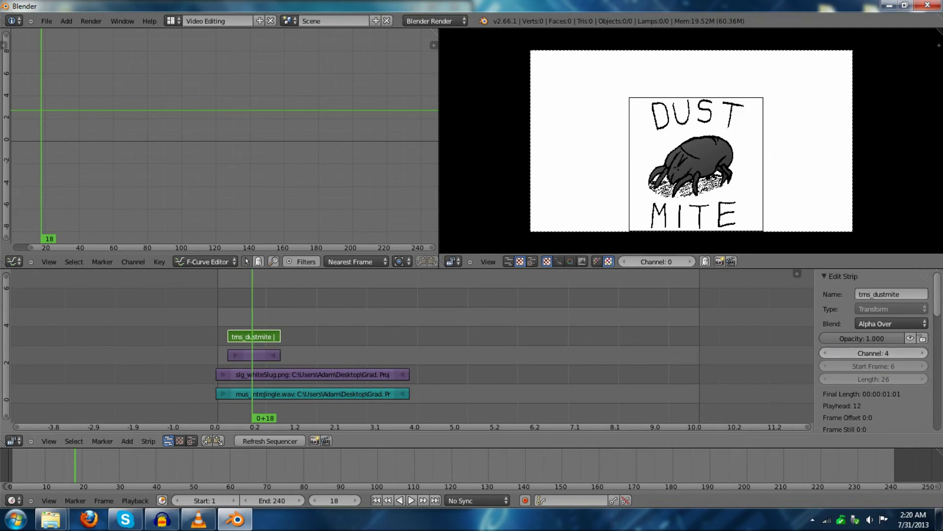
pyautogui.scroll(-1, 874, 353)
pyautogui.scroll(4, 412, 346)
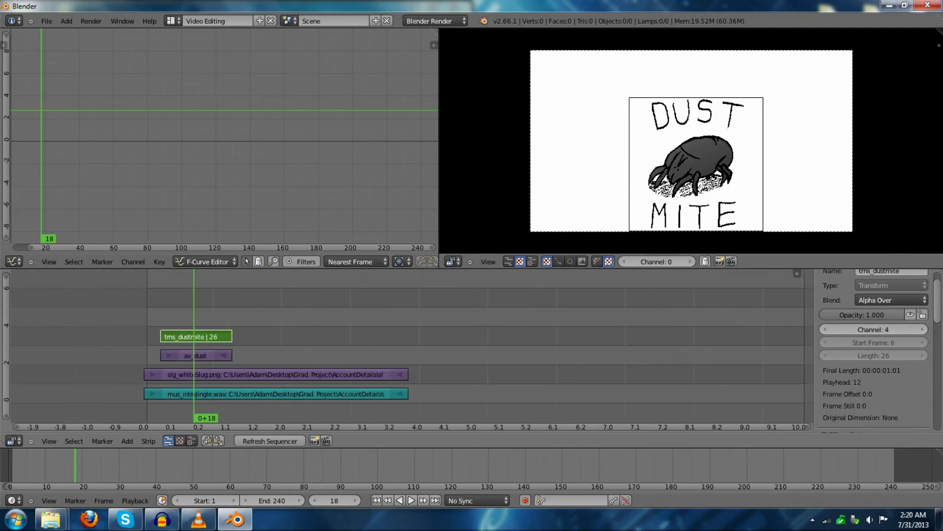
pyautogui.scroll(-8, 875, 351)
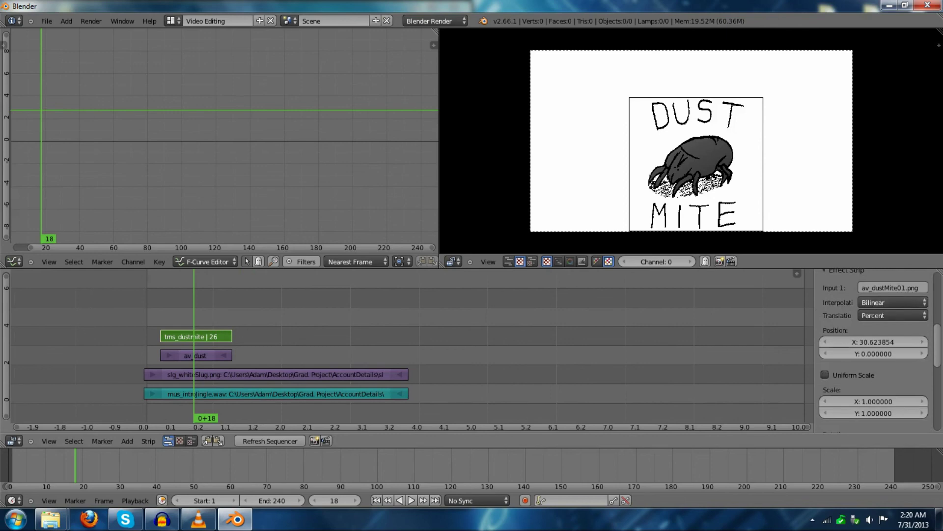
pyautogui.click(825, 304)
pyautogui.moveTo(873, 319)
pyautogui.mouseDown()
pyautogui.moveTo(914, 319)
pyautogui.moveTo(872, 319)
pyautogui.mouseUp()
pyautogui.click(825, 303)
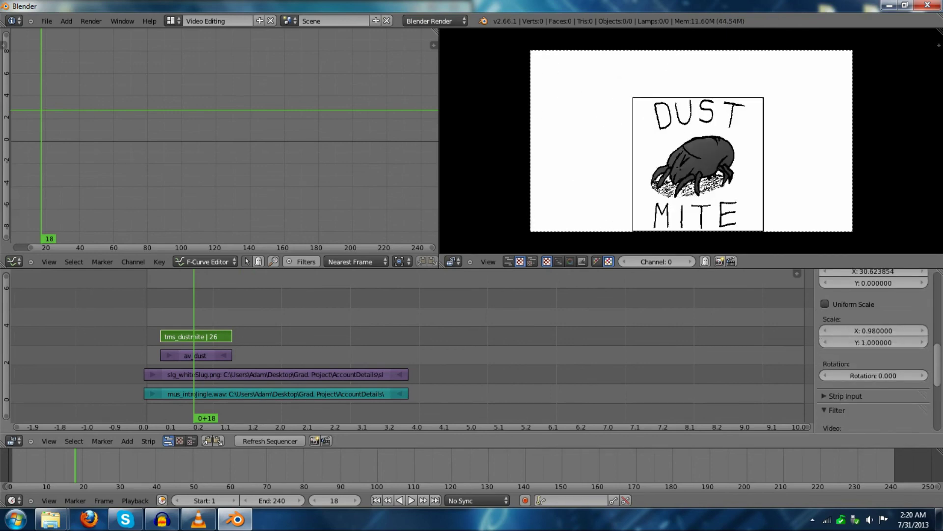
pyautogui.moveTo(874, 375); pyautogui.dragTo(904, 376)
pyautogui.scroll(-2, 885, 375)
pyautogui.scroll(-5, 874, 351)
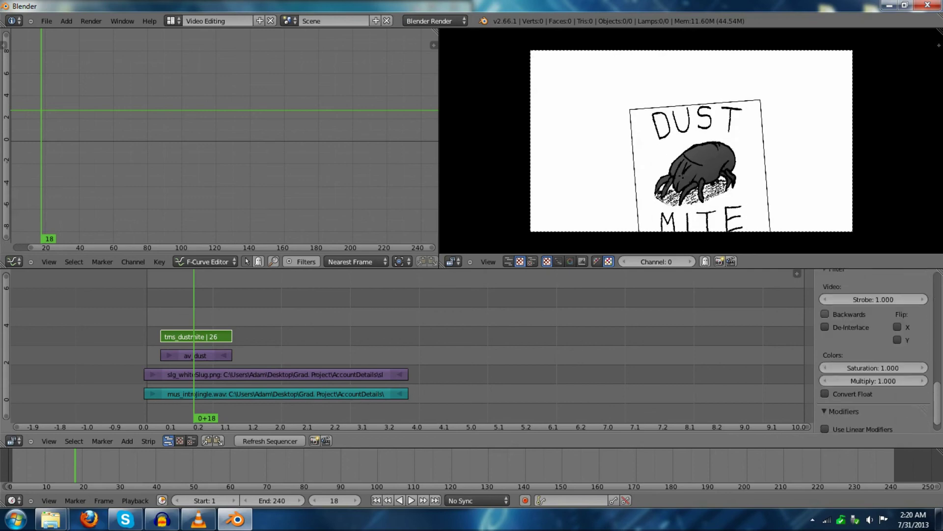
pyautogui.scroll(-6, 246, 348)
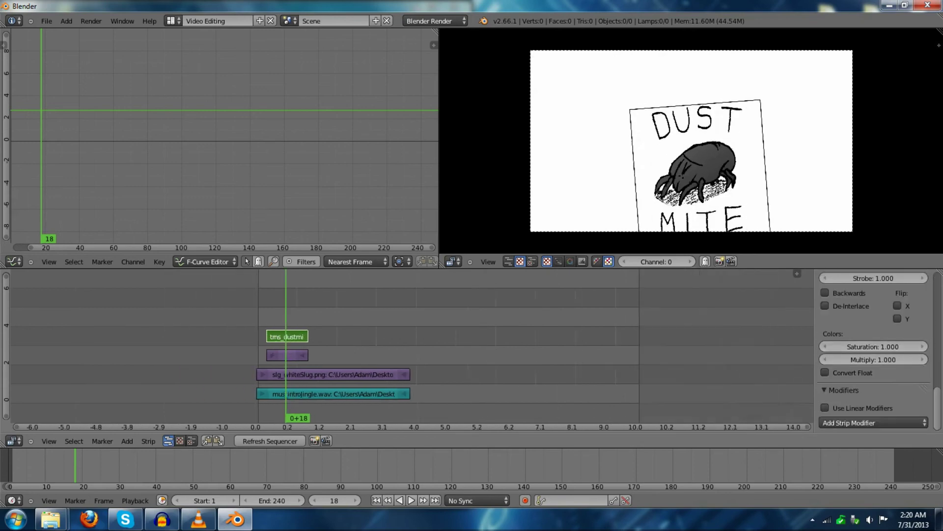
# Scrub to frame 3, step forward frame by frame into the dust mite strips, and step back to frame 2
pyautogui.scroll(3, 246, 349)
pyautogui.click(244, 349)
pyautogui.moveTo(244, 348); pyautogui.dragTo(222, 349)
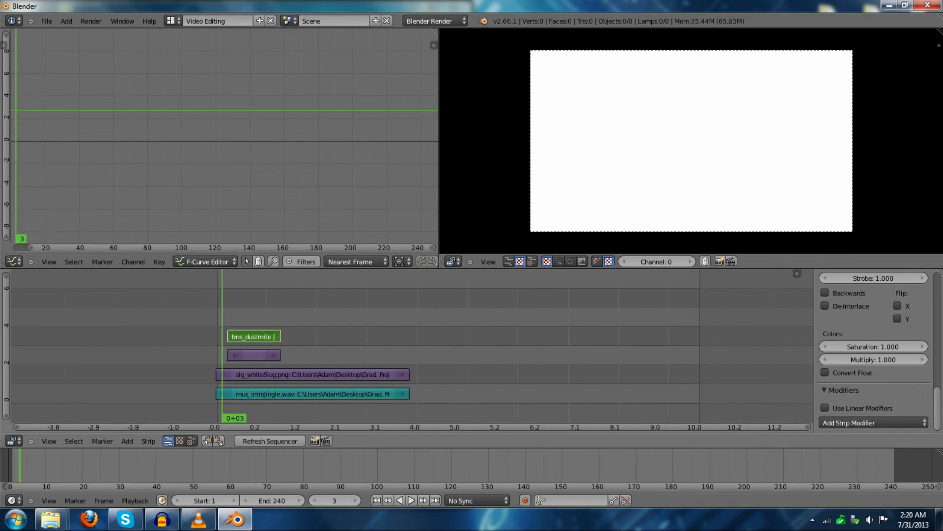
pyautogui.press('Right')
pyautogui.press('Right')
pyautogui.press('Right')
pyautogui.press('Right')
pyautogui.press('Right')
pyautogui.press('Right')
pyautogui.press('Right')
pyautogui.press('Right')
pyautogui.press('Right')
pyautogui.press('Right')
pyautogui.press('Right')
pyautogui.press('Right')
pyautogui.press('Right')
pyautogui.press('Right')
pyautogui.press('Right')
pyautogui.press('Right')
pyautogui.press('Right')
pyautogui.press('Right')
pyautogui.press('Right')
pyautogui.press('Right')
pyautogui.press('Left')
pyautogui.press('Left')
pyautogui.press('Left')
pyautogui.press('Left')
pyautogui.press('Left')
pyautogui.press('Left')
pyautogui.press('Left')
pyautogui.press('Left')
pyautogui.press('Left')
pyautogui.press('Left')
pyautogui.press('Left')
pyautogui.press('Left')
pyautogui.press('Left')
pyautogui.press('Left')
pyautogui.press('Left')
pyautogui.press('Left')
pyautogui.press('Left')
pyautogui.press('Left')
pyautogui.press('Left')
pyautogui.press('Left')
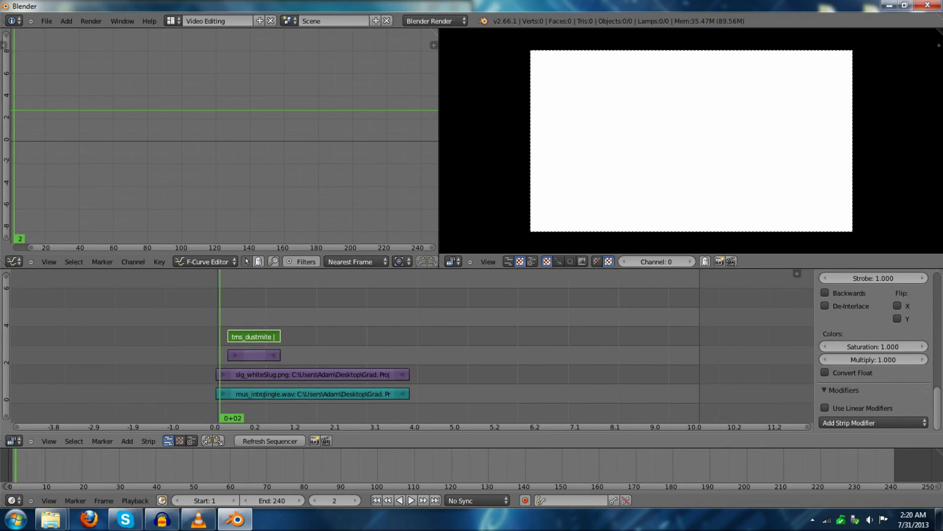